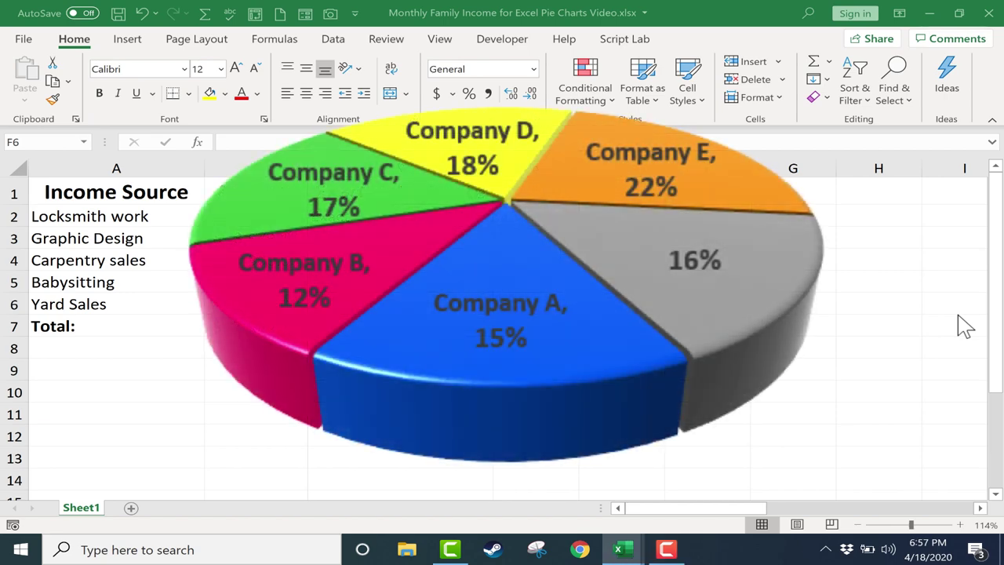
# Review the Locksmith work and Graphic Design rows of the income table.
pyautogui.click(357, 260)
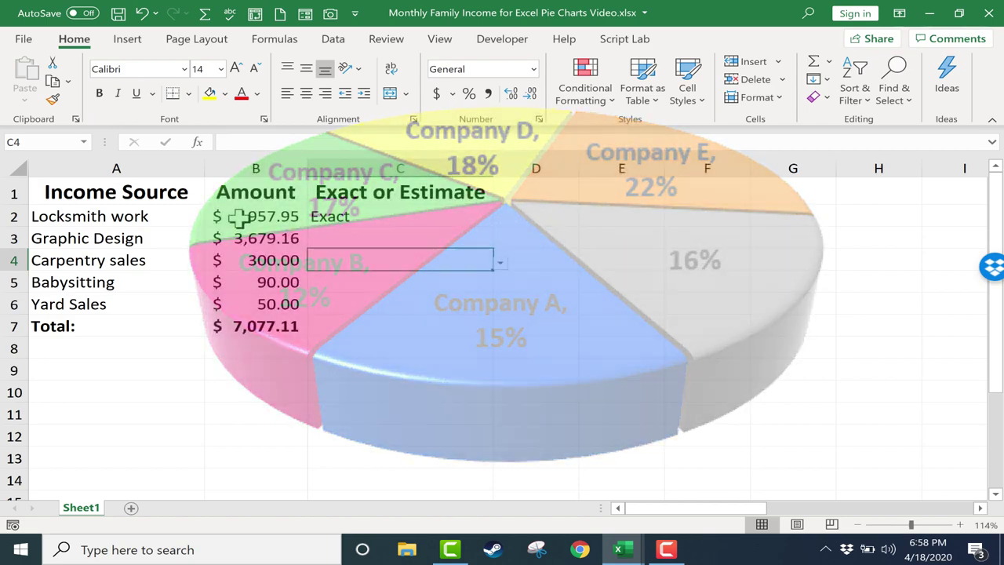
pyautogui.click(240, 216)
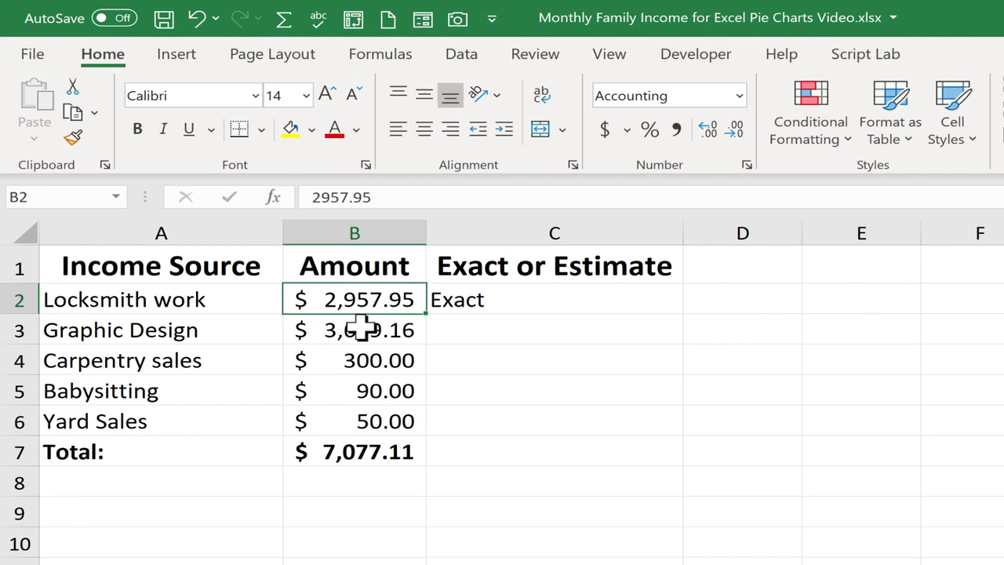
pyautogui.click(364, 325)
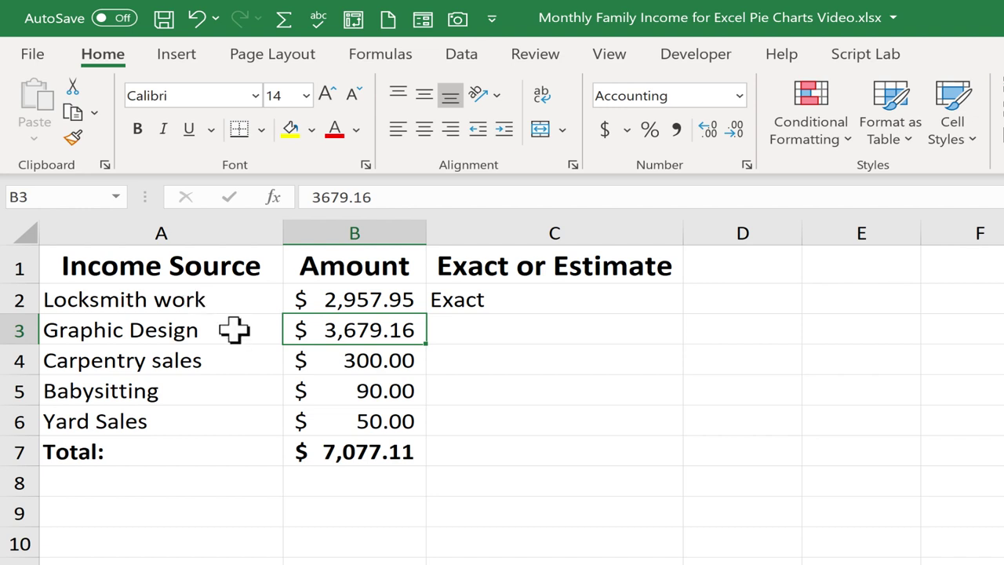
pyautogui.click(199, 299)
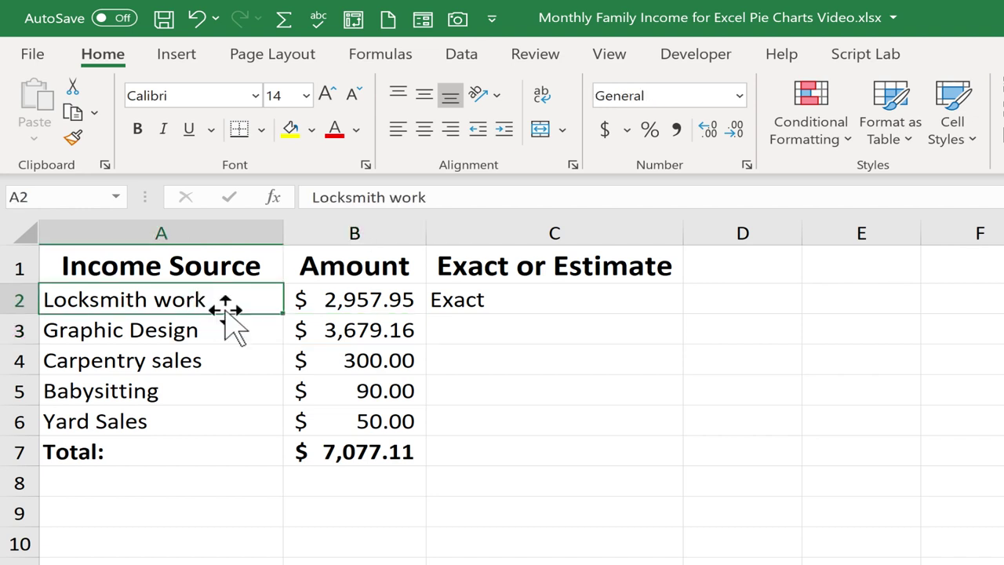
pyautogui.click(338, 297)
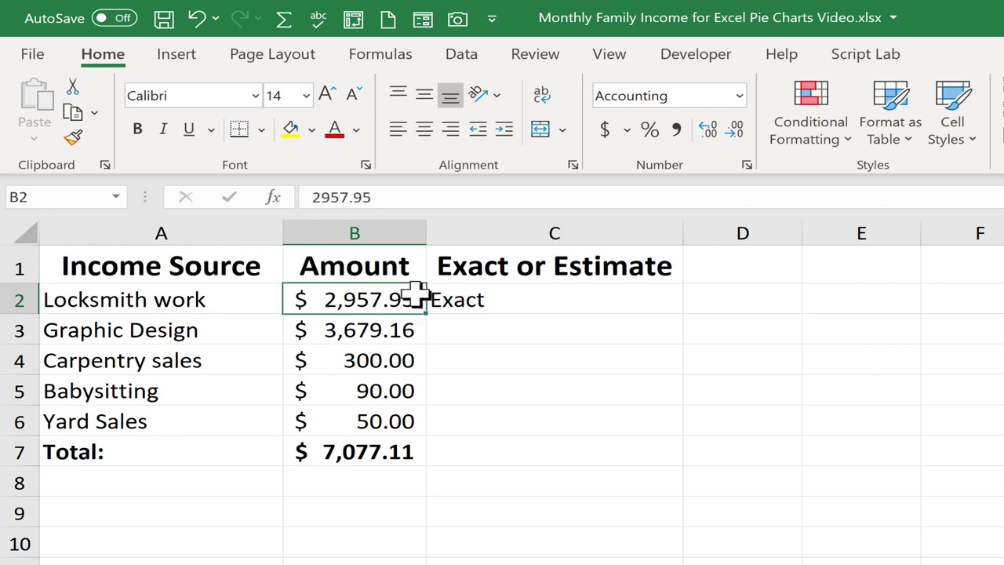
pyautogui.click(500, 297)
pyautogui.click(198, 333)
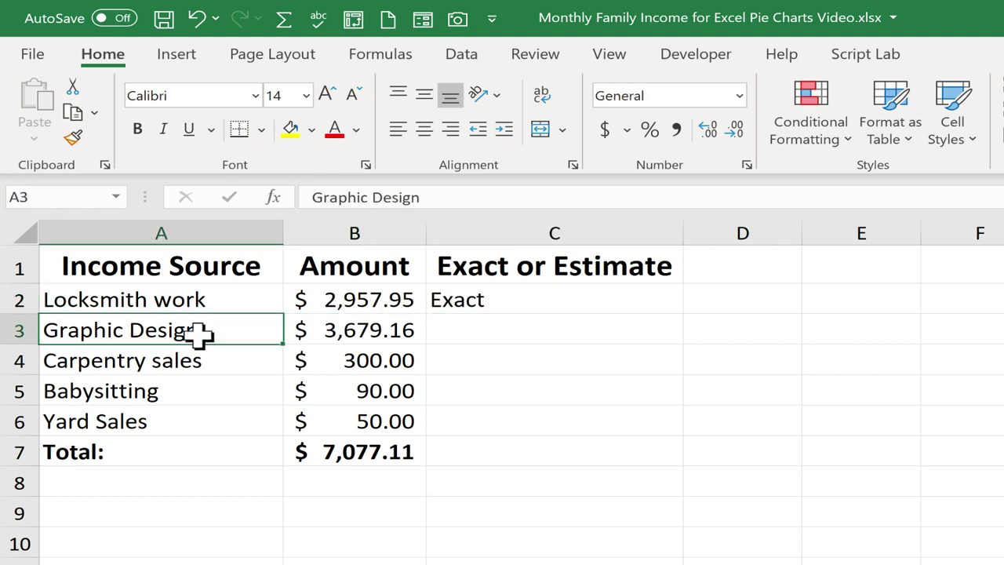
# Mark Graphic Design in C3 as Exact.
pyautogui.click(547, 328)
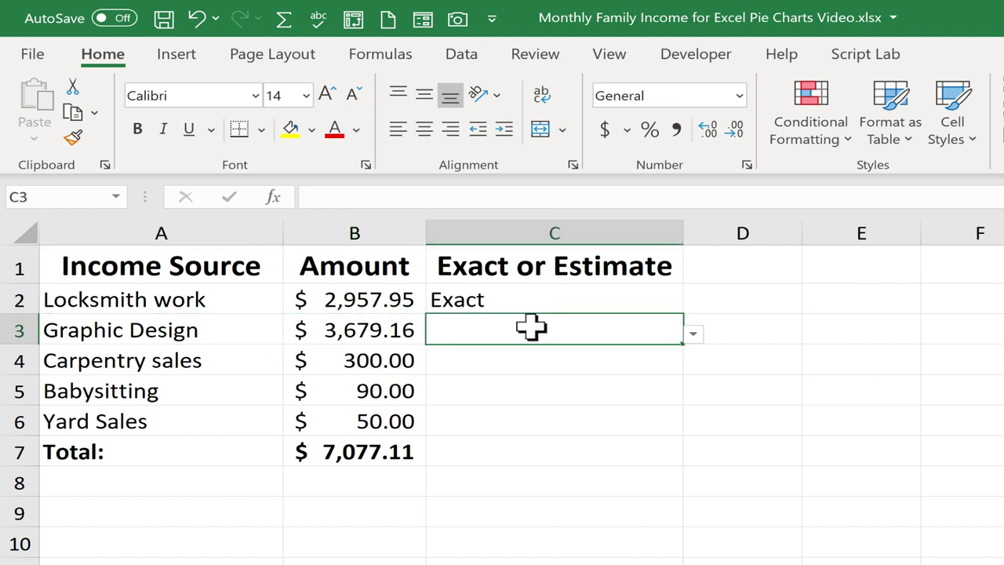
pyautogui.click(693, 334)
pyautogui.click(558, 357)
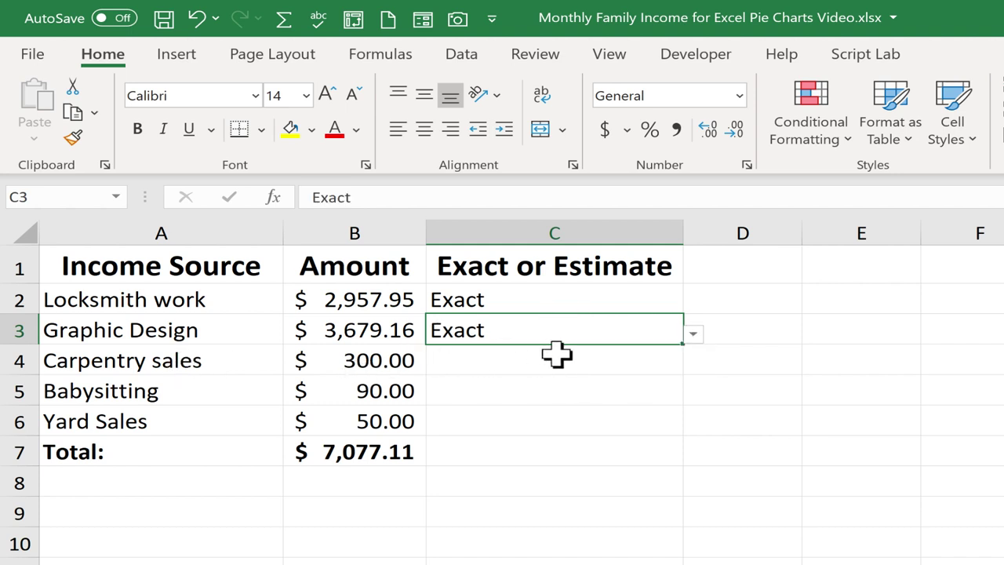
# Mark Carpentry sales, Babysitting and Yard Sales in C4–C6 as Estimate.
pyautogui.click(557, 354)
pyautogui.click(694, 364)
pyautogui.click(566, 404)
pyautogui.click(677, 396)
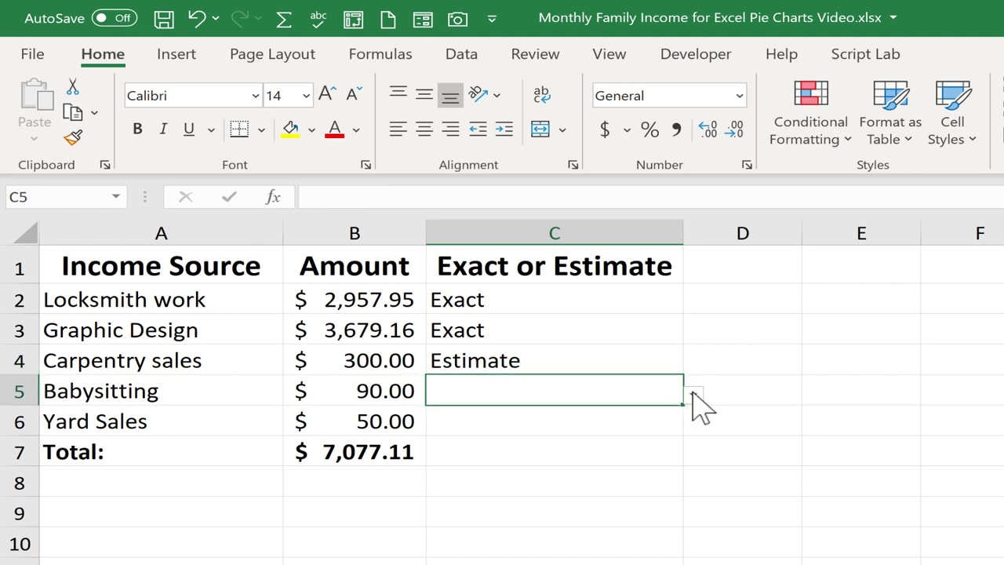
pyautogui.click(693, 395)
pyautogui.click(631, 433)
pyautogui.click(676, 424)
pyautogui.click(694, 424)
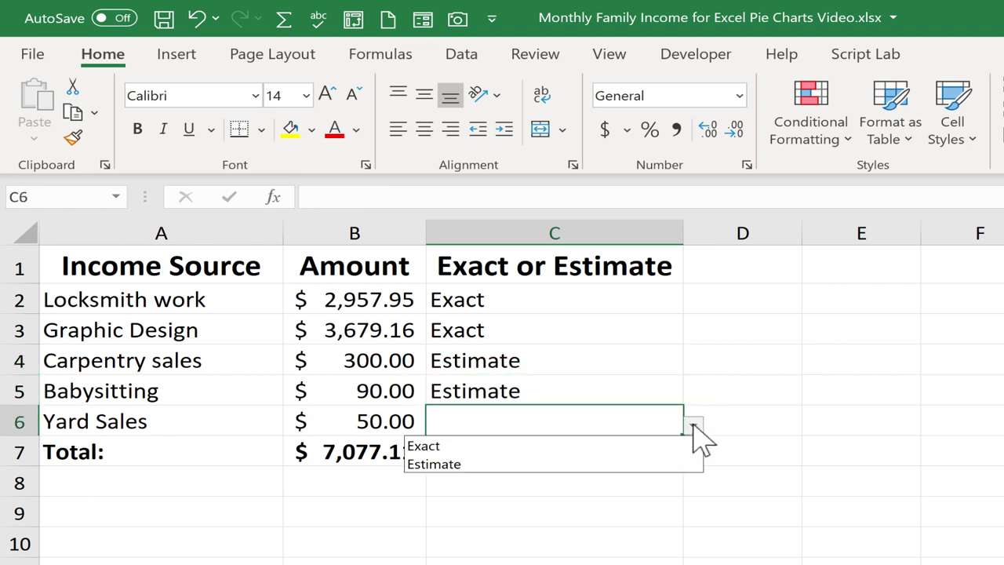
pyautogui.click(611, 464)
# Check the amounts in B2:B6 and the =SUM(B2:B6) total in B7.
pyautogui.click(676, 453)
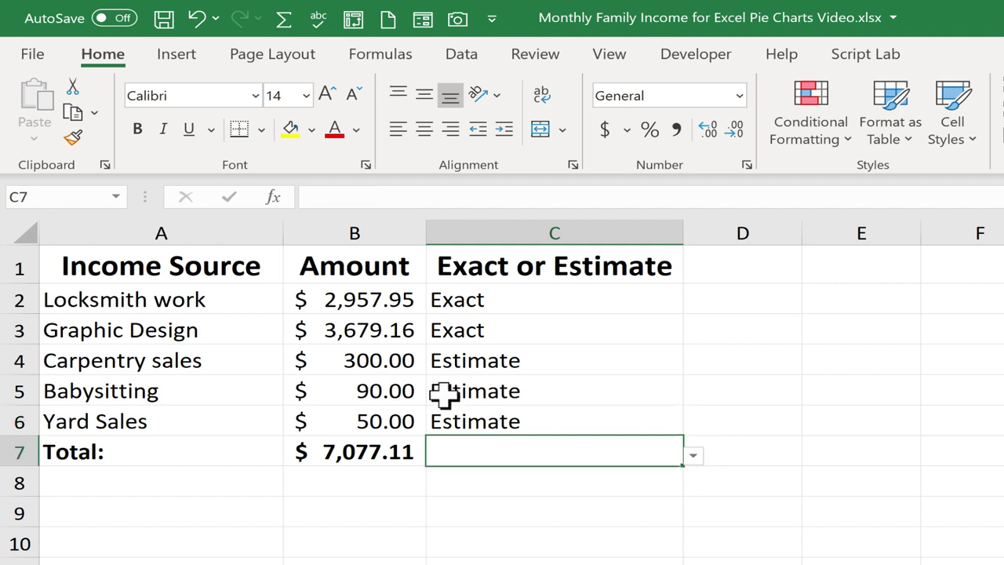
pyautogui.click(367, 310)
pyautogui.click(369, 333)
pyautogui.click(376, 364)
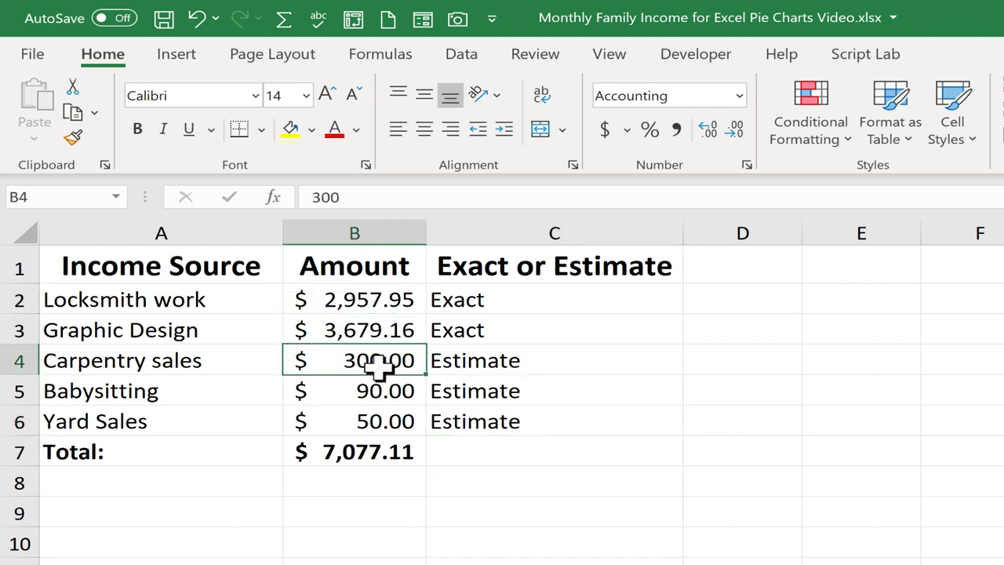
pyautogui.click(381, 387)
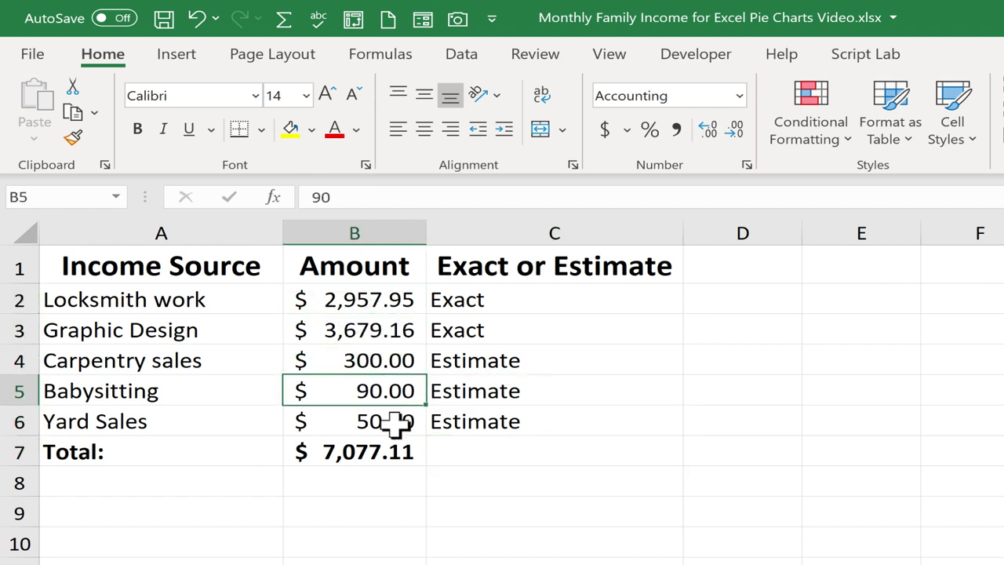
pyautogui.click(394, 419)
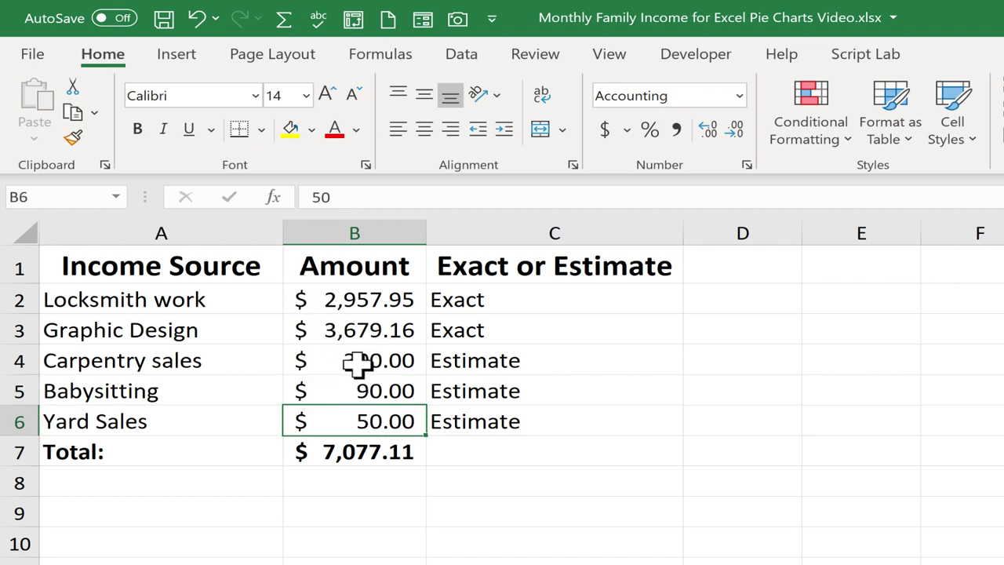
pyautogui.moveTo(365, 300); pyautogui.dragTo(385, 424)
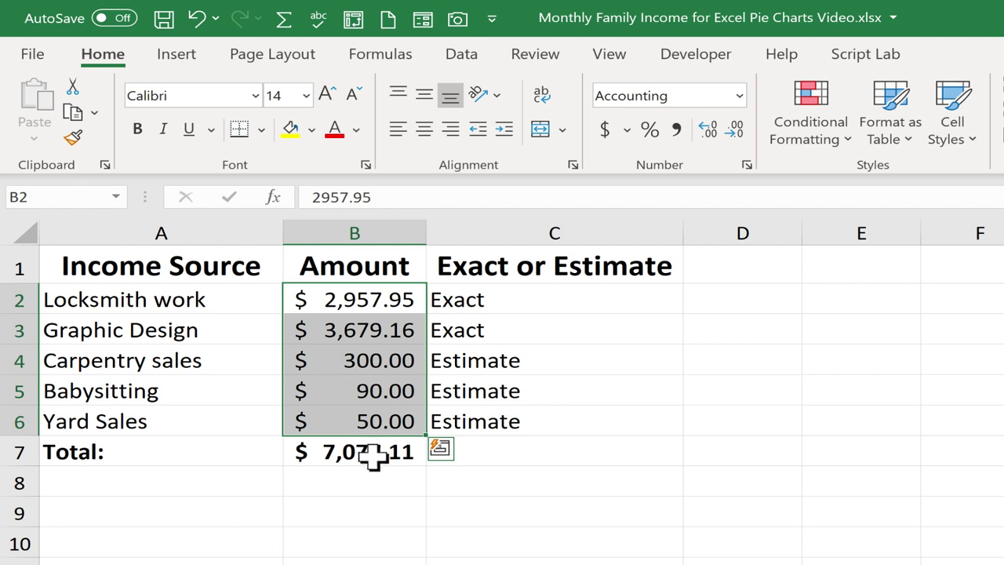
pyautogui.click(374, 454)
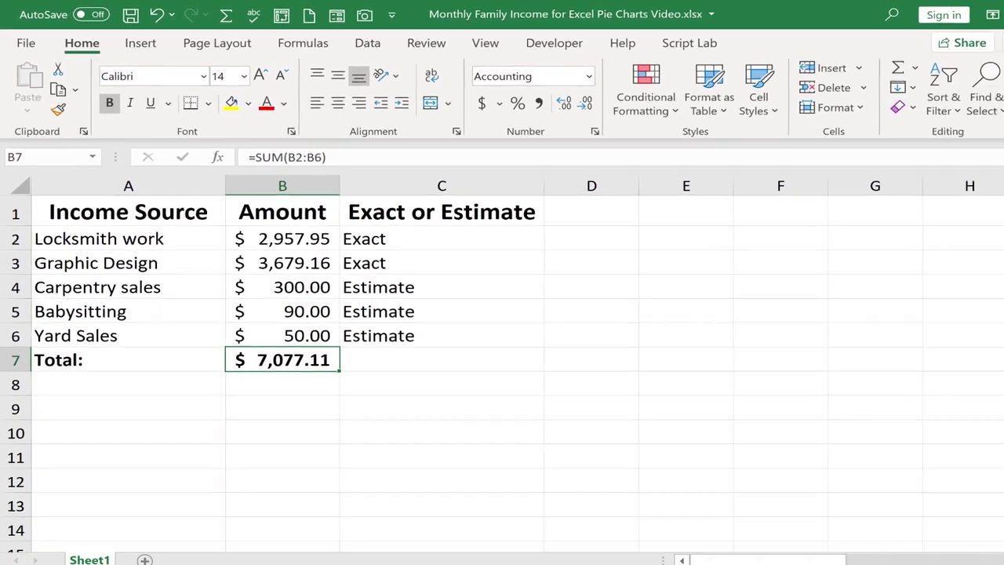
pyautogui.moveTo(643, 544)
pyautogui.click(701, 510)
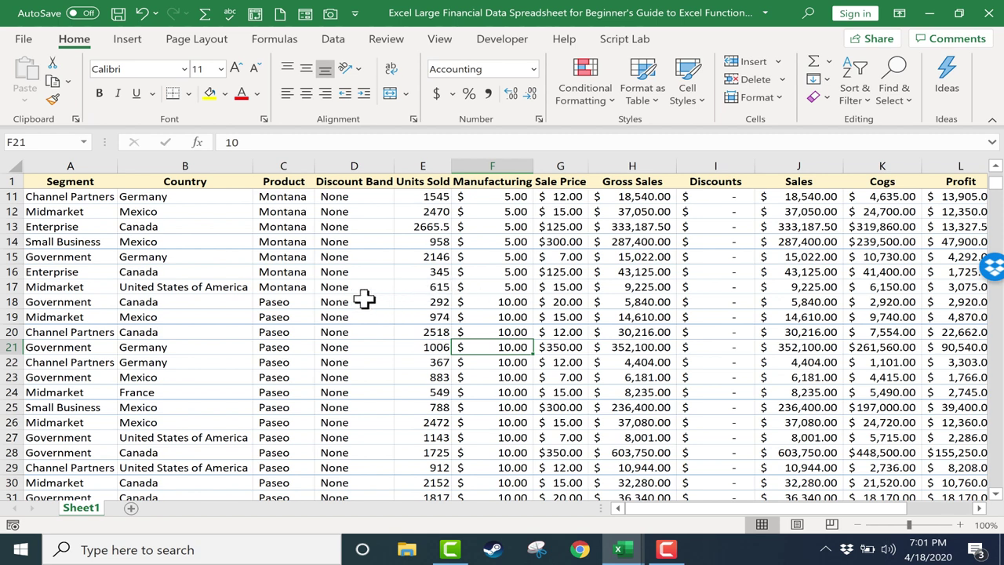
pyautogui.scroll(1, 345, 308)
pyautogui.scroll(2, 331, 320)
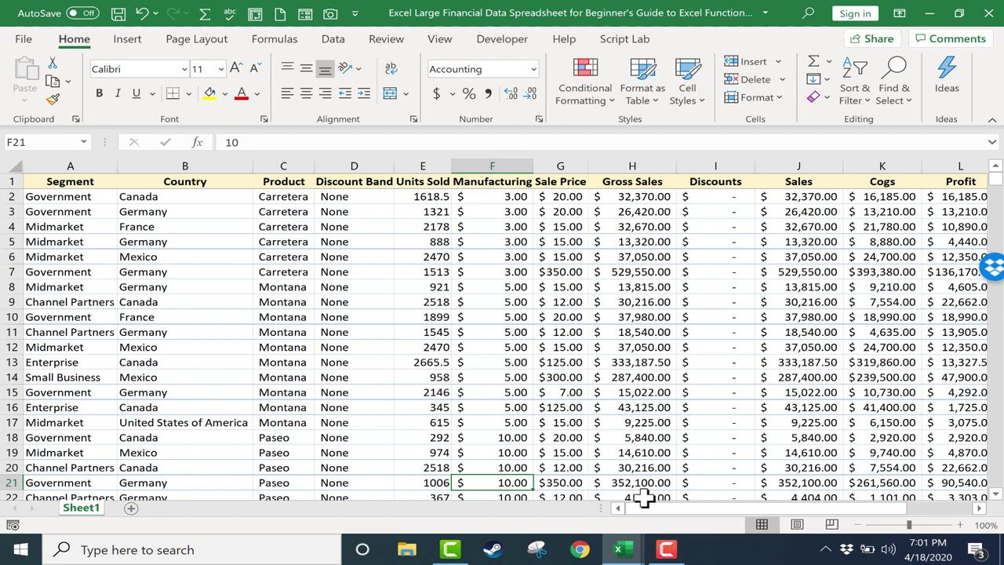
pyautogui.moveTo(631, 547)
pyautogui.click(586, 520)
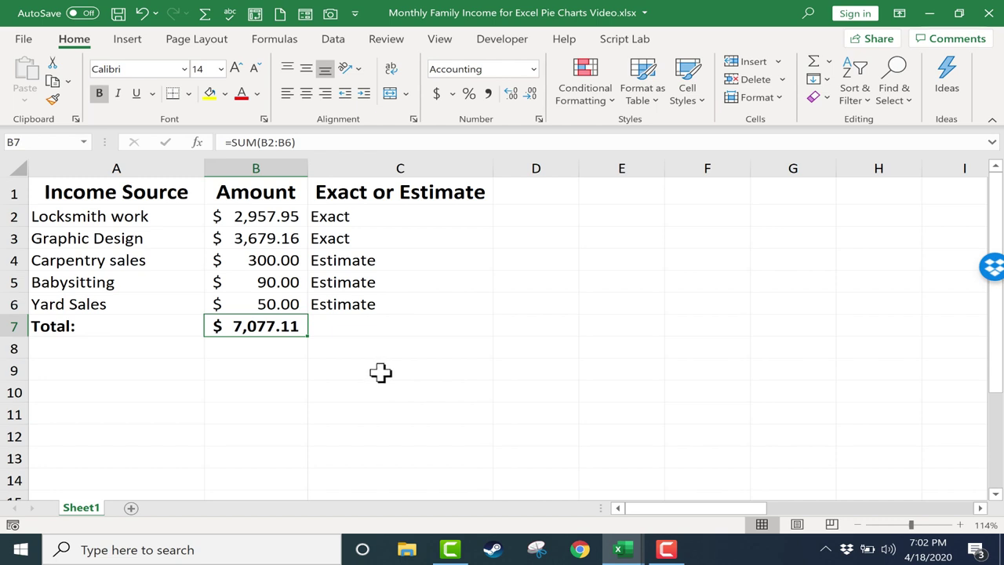
# Select A1:B6, covering the Income Source and Amount columns through Yard Sales.
pyautogui.click(114, 192)
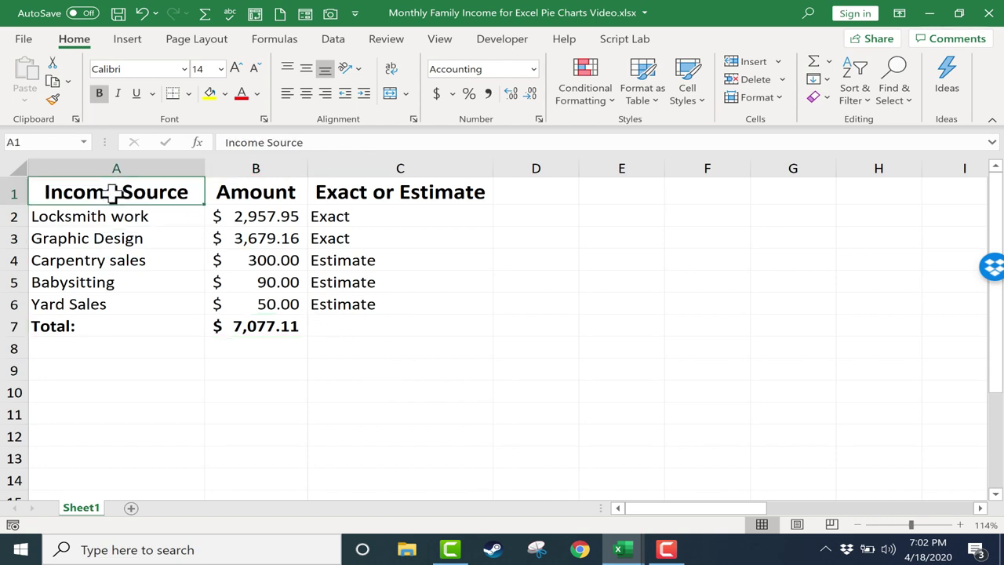
pyautogui.click(262, 255)
pyautogui.moveTo(140, 188); pyautogui.dragTo(255, 306)
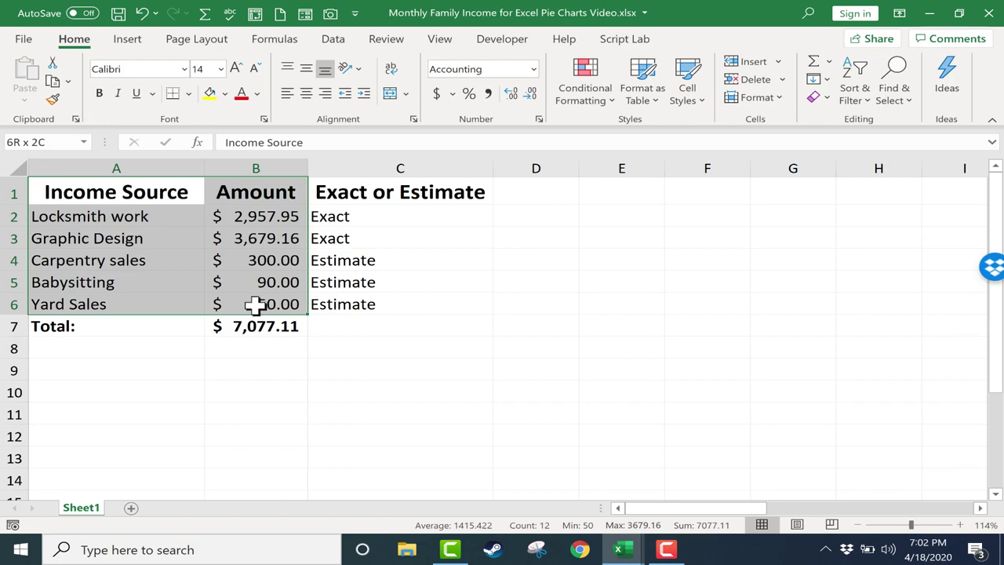
pyautogui.moveTo(257, 306)
pyautogui.mouseDown()
pyautogui.moveTo(271, 326)
pyautogui.moveTo(270, 310)
pyautogui.mouseUp()
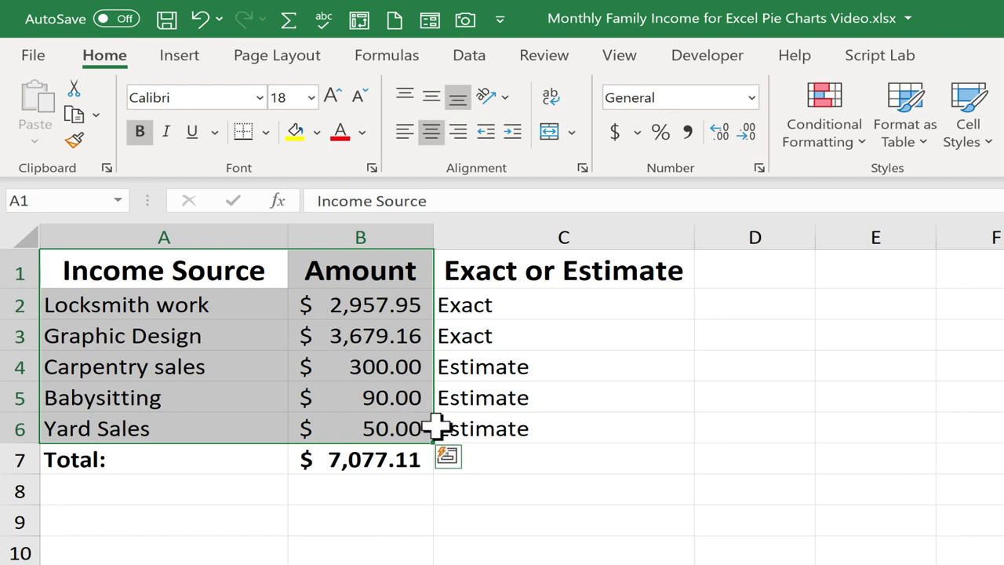
# Show the Pie or Doughnut chart gallery from the Insert tab.
pyautogui.click(177, 58)
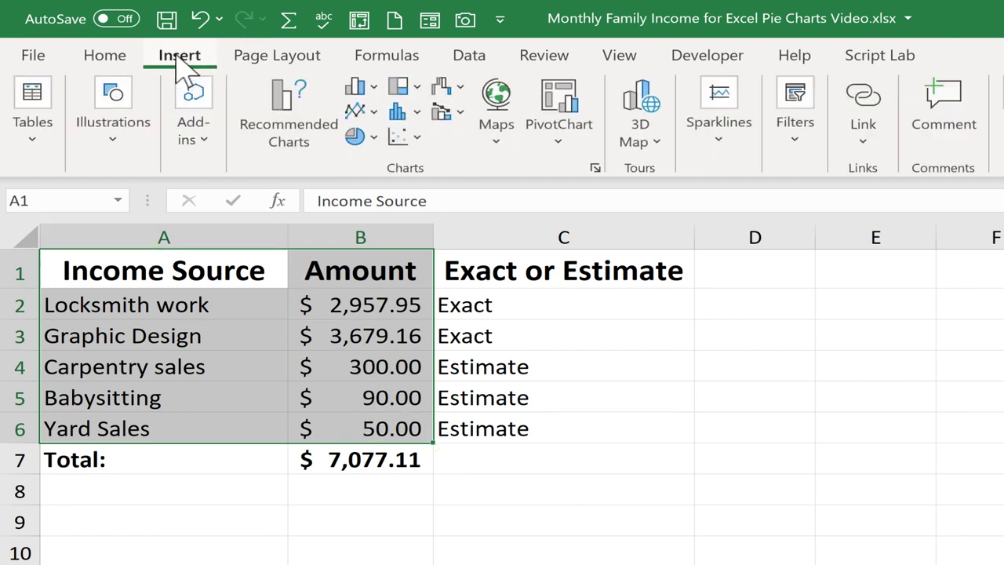
pyautogui.click(374, 140)
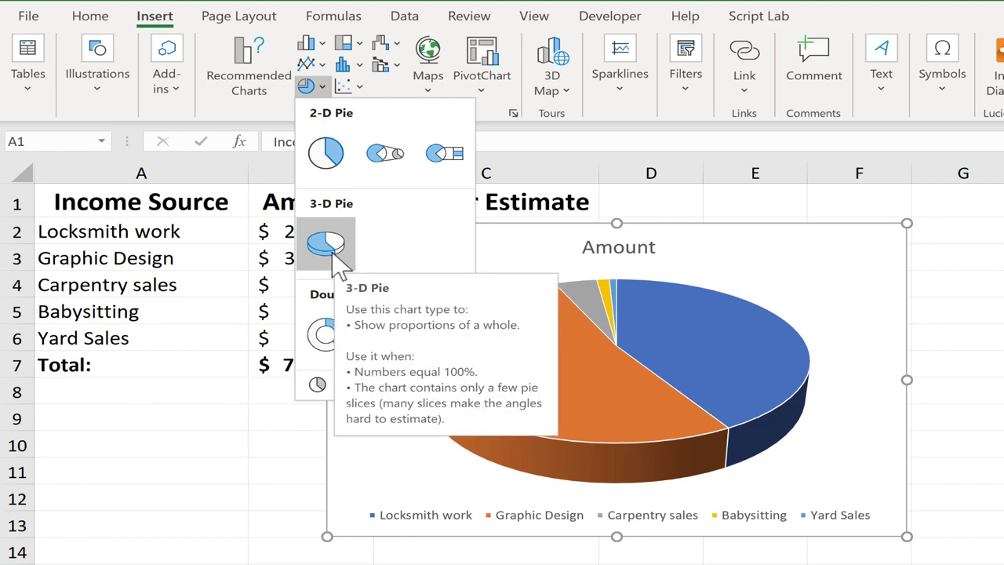
# Insert a 3-D pie chart of the amounts and move it next to the income table.
pyautogui.click(328, 245)
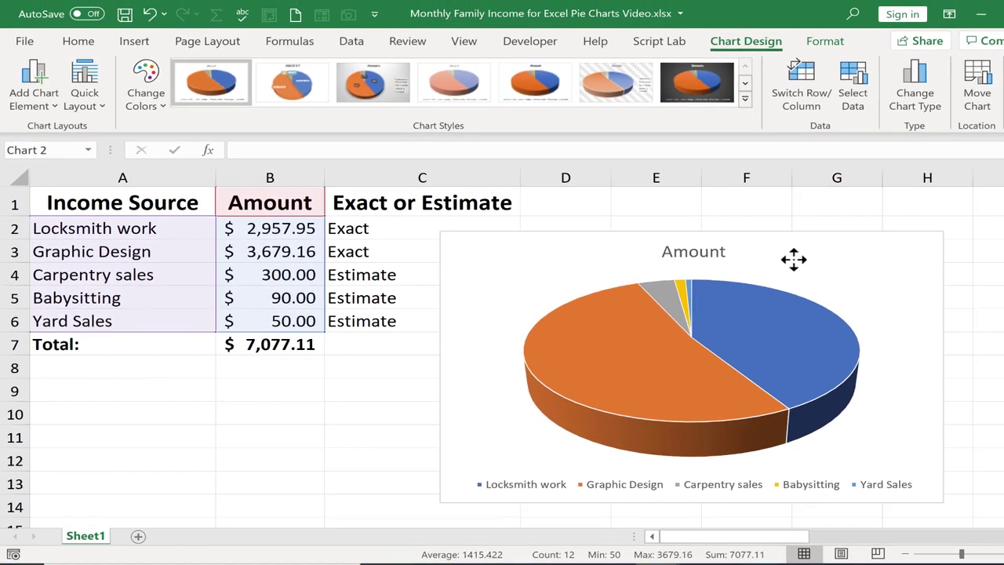
pyautogui.moveTo(785, 259)
pyautogui.mouseDown()
pyautogui.moveTo(635, 266)
pyautogui.moveTo(482, 251)
pyautogui.moveTo(805, 254)
pyautogui.moveTo(792, 246)
pyautogui.mouseUp()
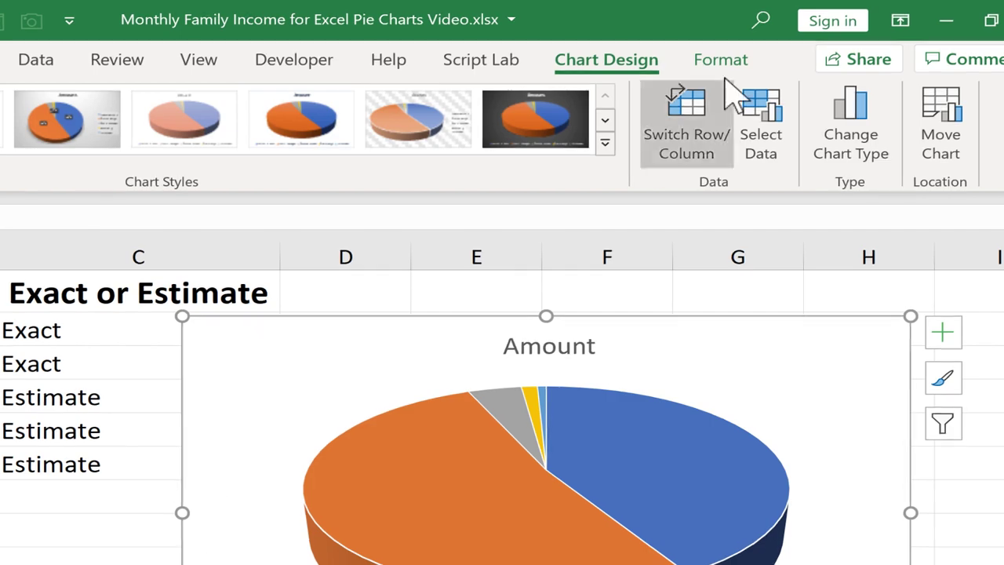
pyautogui.click(140, 532)
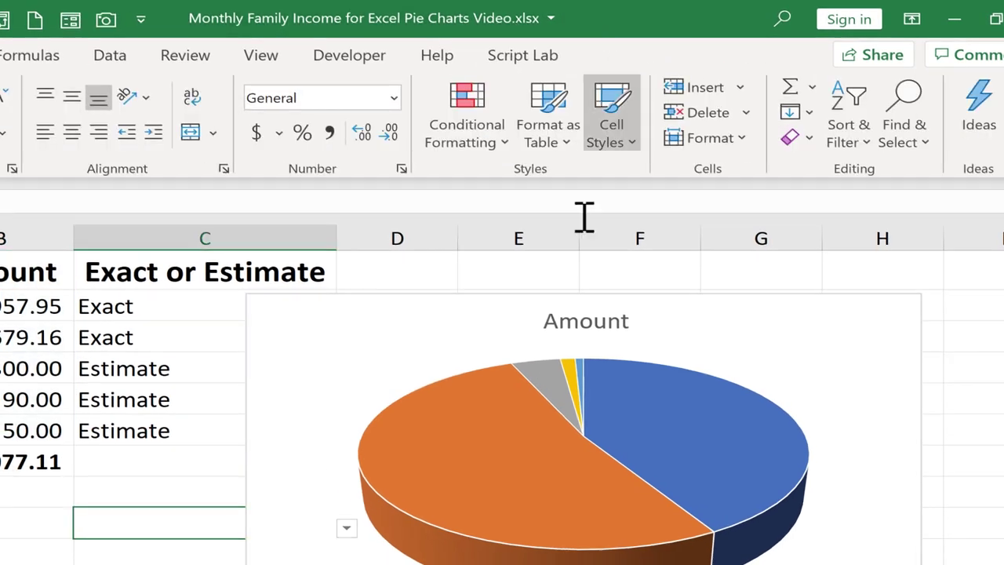
pyautogui.click(313, 354)
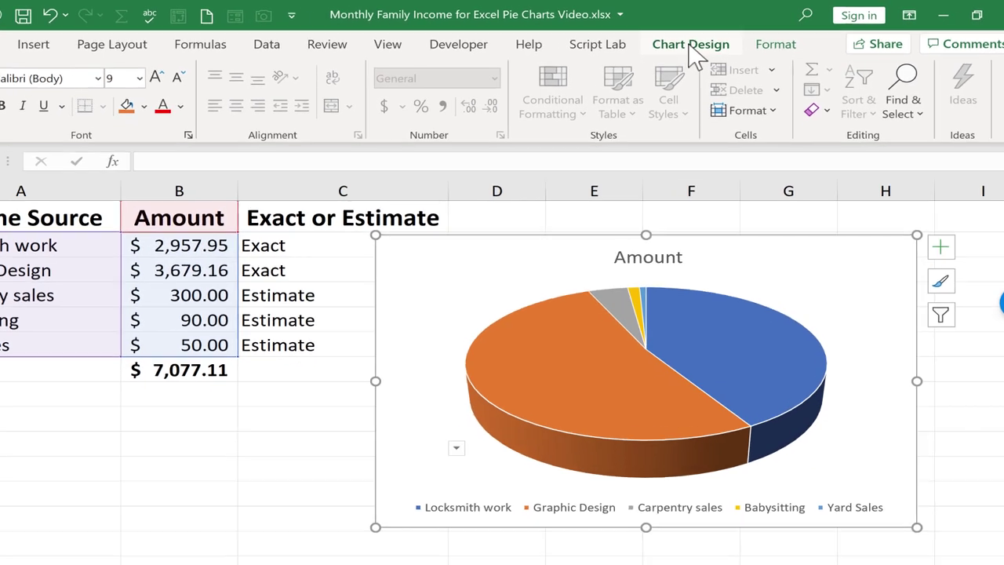
pyautogui.click(673, 54)
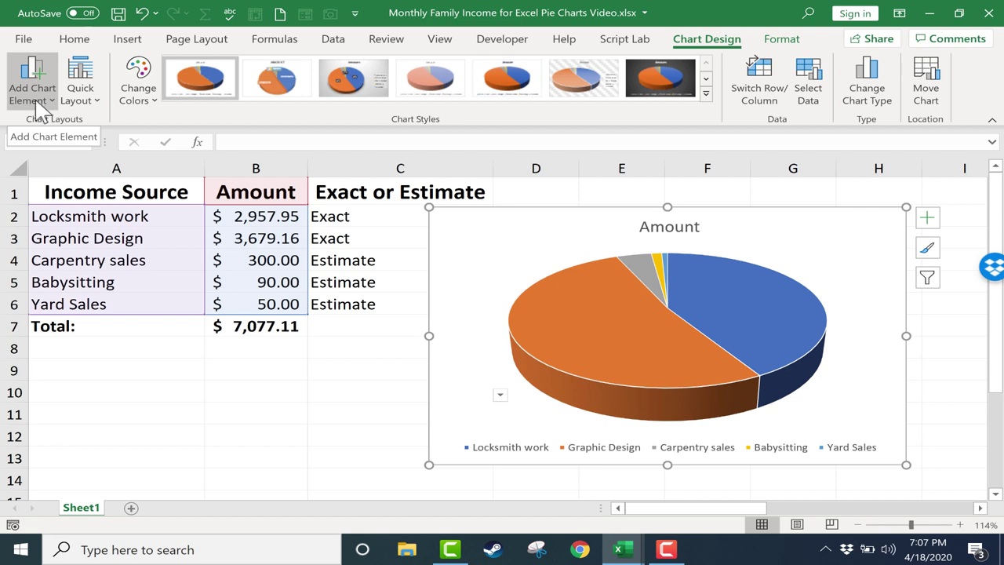
# Browse the chart title's Effects and Size & Properties options, keeping the 'Amount' title.
pyautogui.click(35, 100)
pyautogui.moveTo(63, 124)
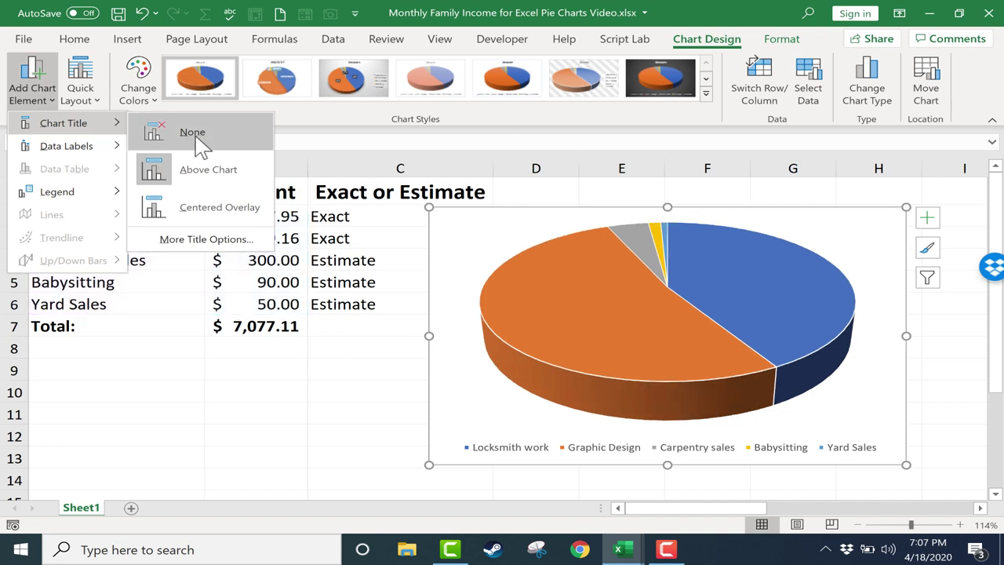
pyautogui.click(234, 240)
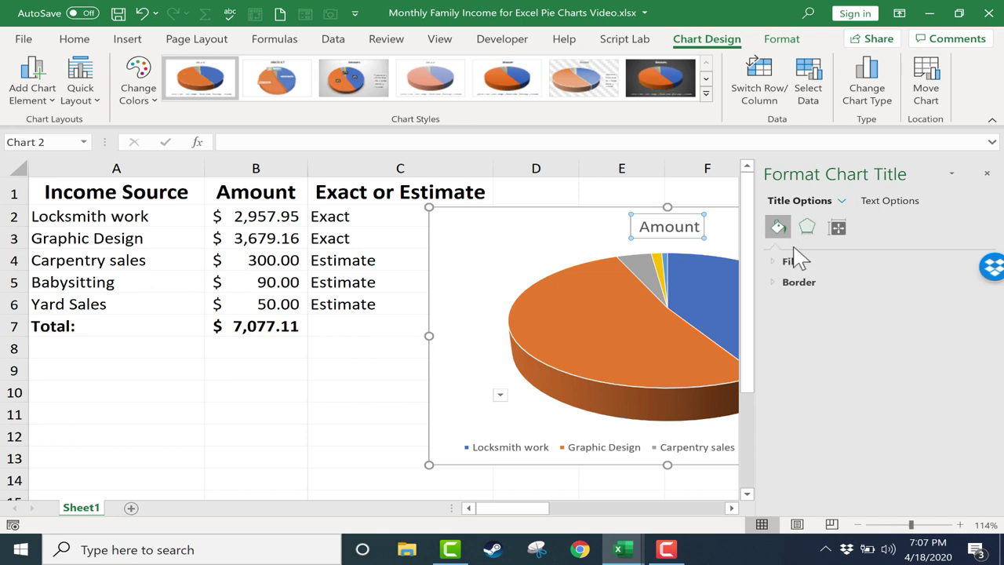
pyautogui.click(807, 230)
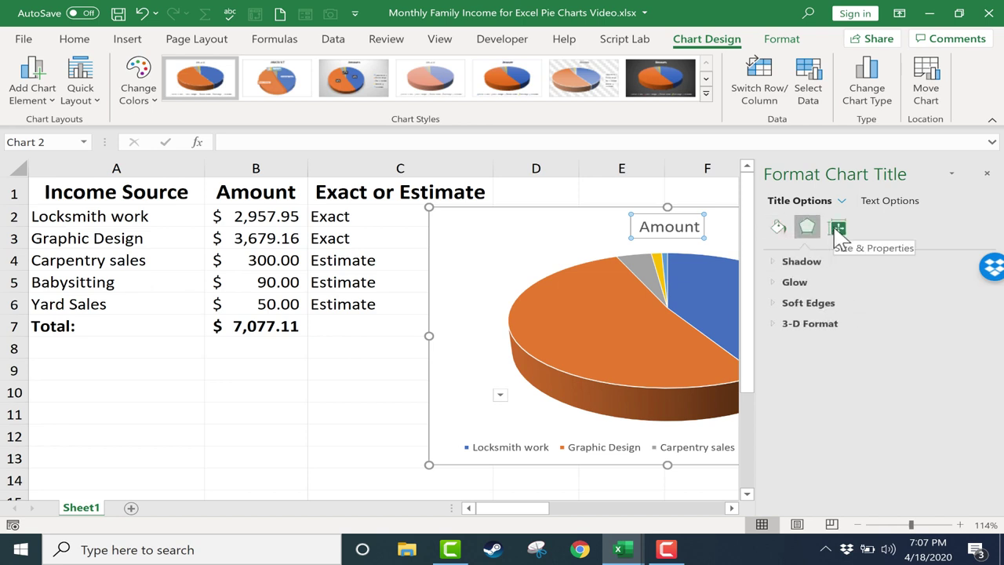
pyautogui.click(835, 234)
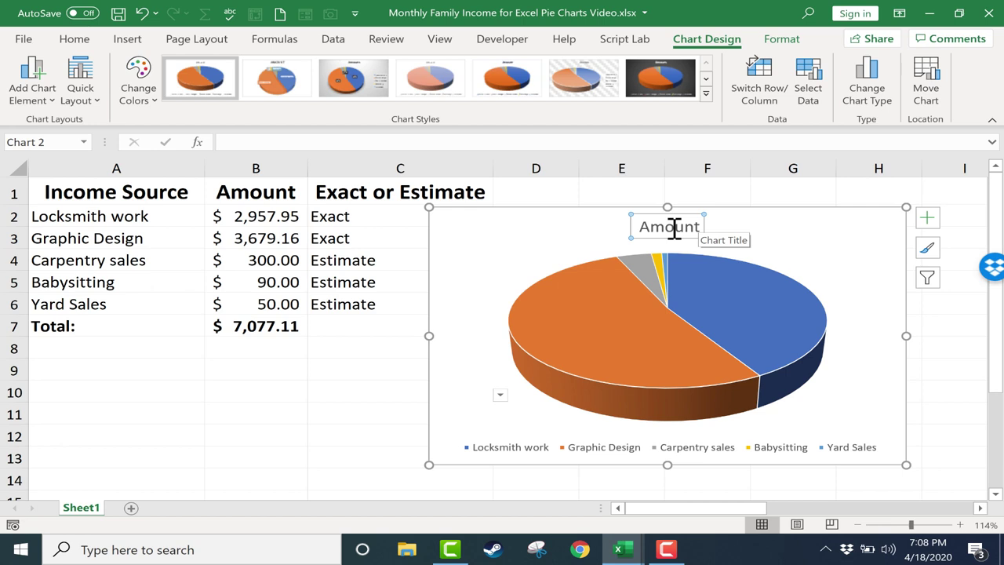
# Replace the 'Amount' chart title with 'Sources of Monthly Family Income'.
pyautogui.doubleClick(674, 227)
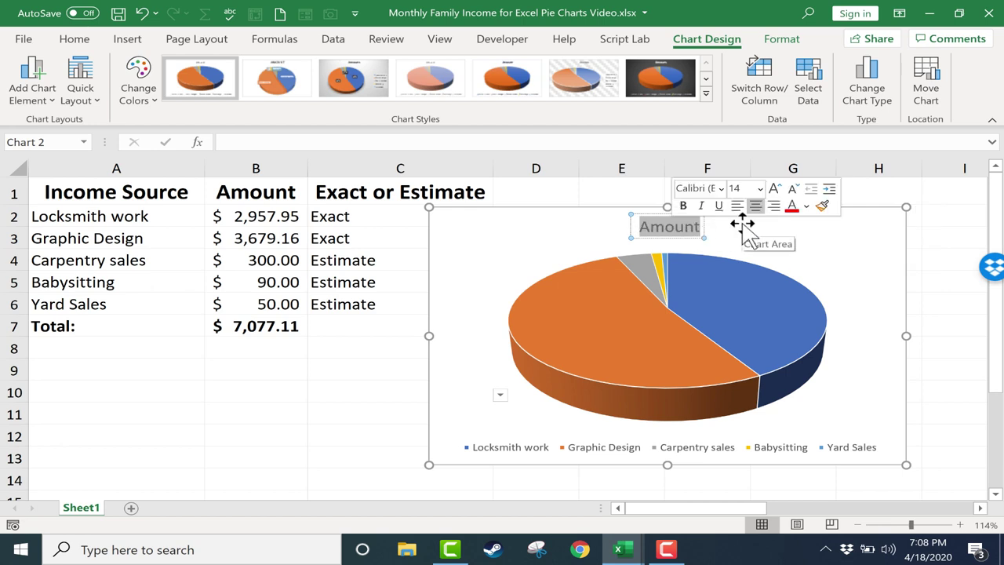
pyautogui.write('Sources of Month')
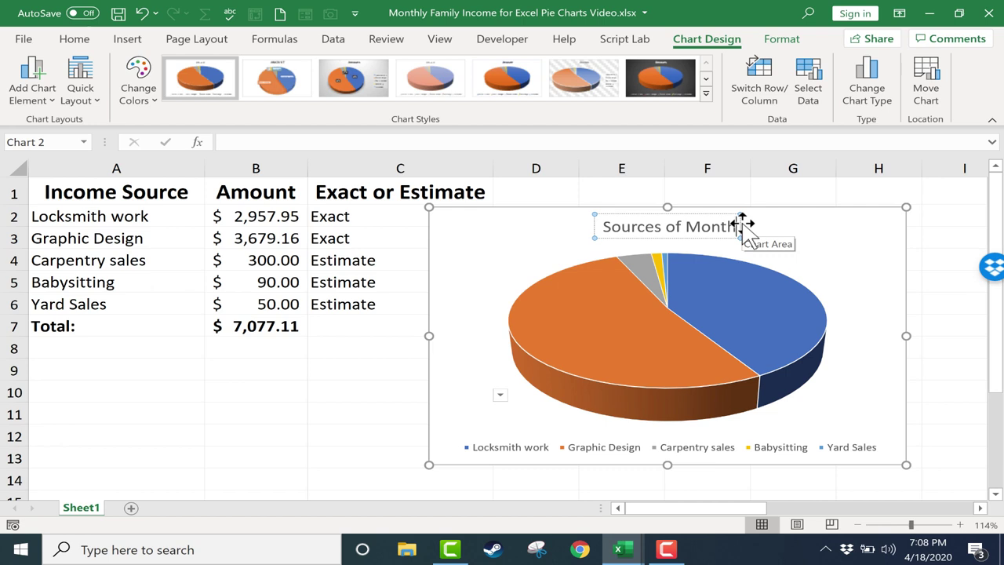
pyautogui.write('ly Family Income')
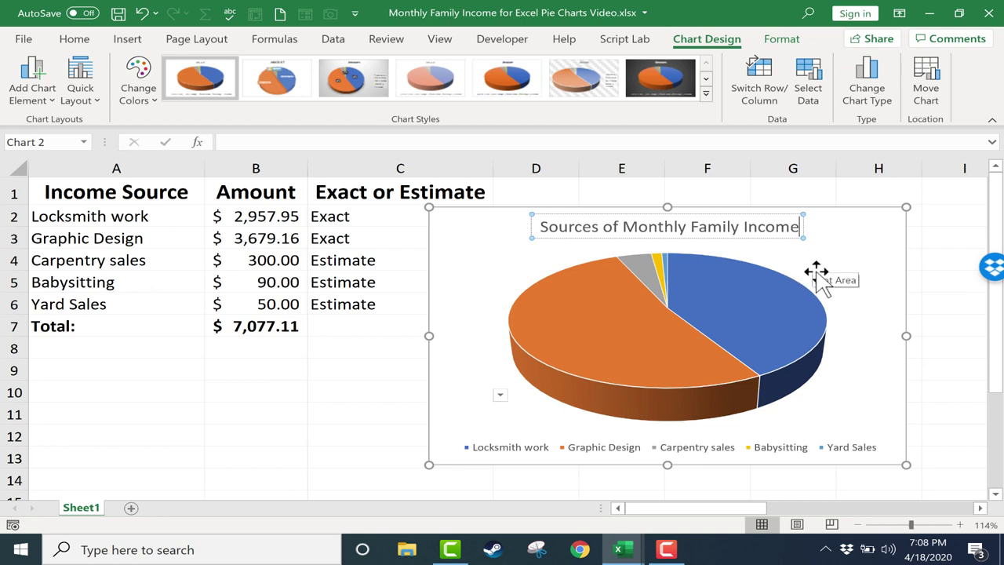
pyautogui.click(821, 272)
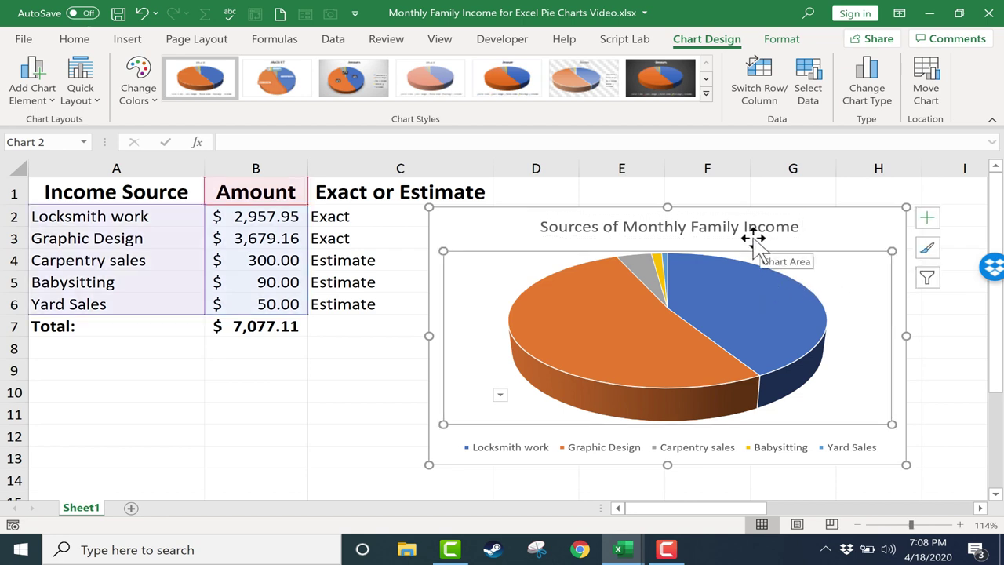
pyautogui.click(823, 220)
# Add data labels centred on the pie slices.
pyautogui.click(46, 91)
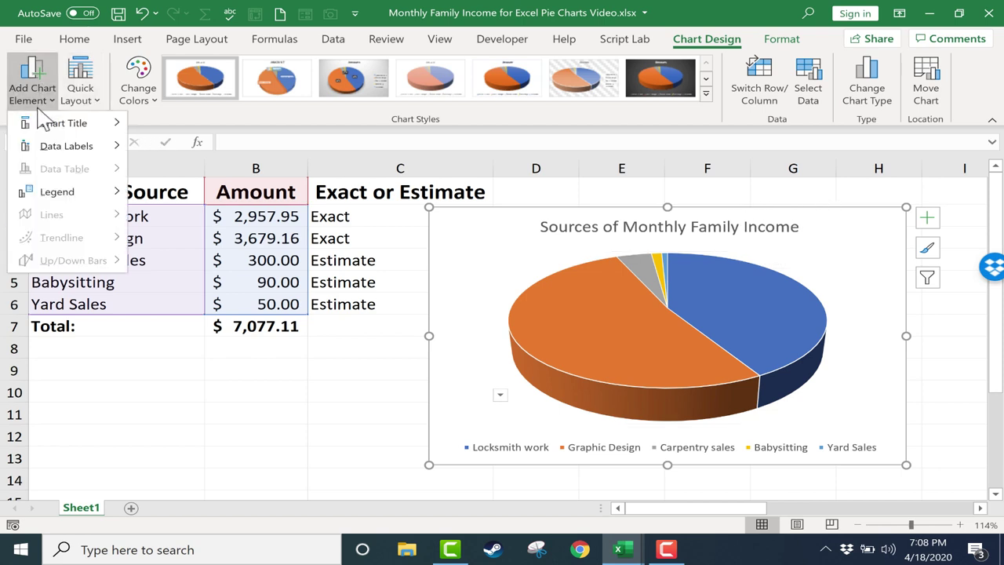
pyautogui.moveTo(78, 147)
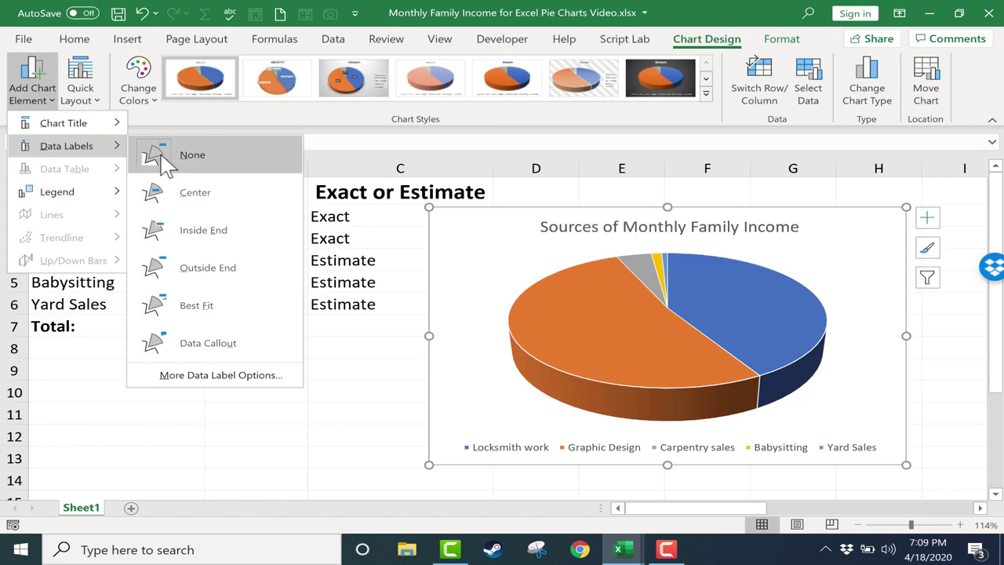
pyautogui.click(167, 189)
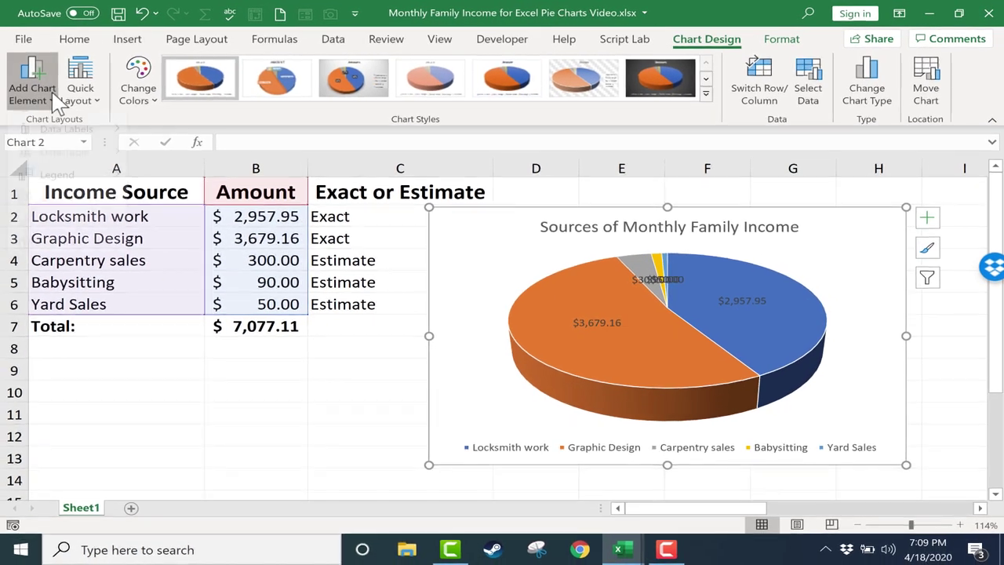
# Look through the More Data Label Options formatting tabs, then close them.
pyautogui.click(32, 82)
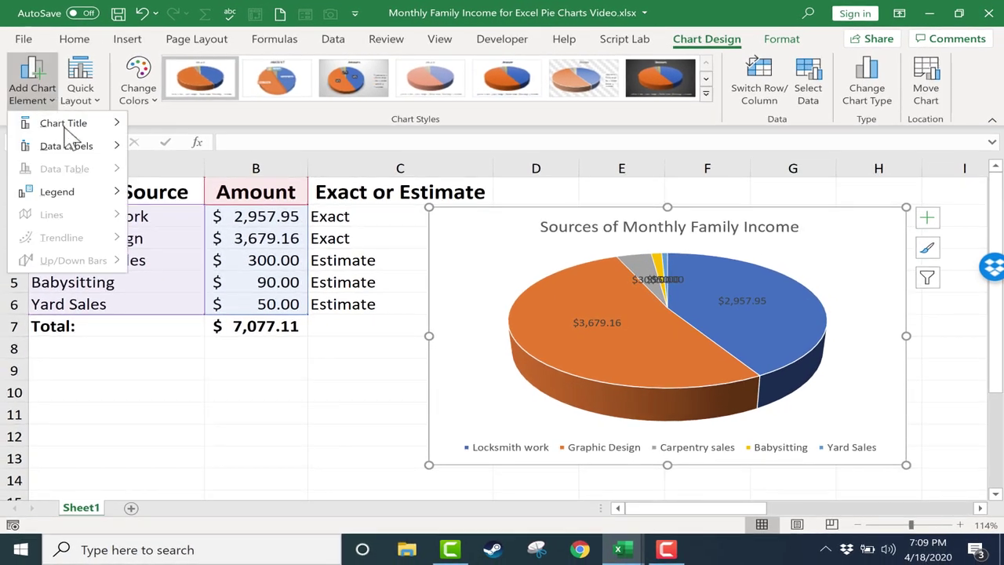
pyautogui.moveTo(86, 146)
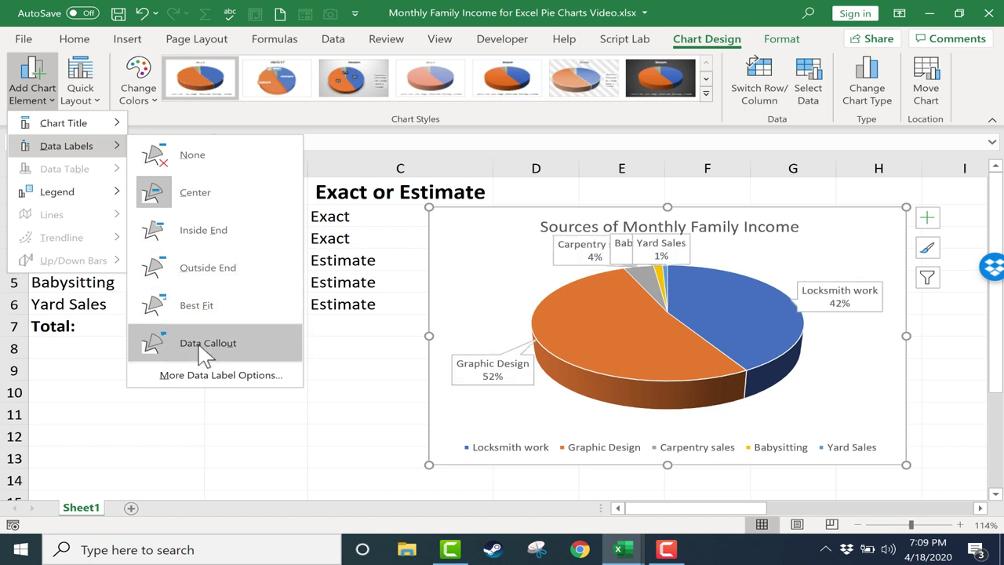
pyautogui.click(202, 376)
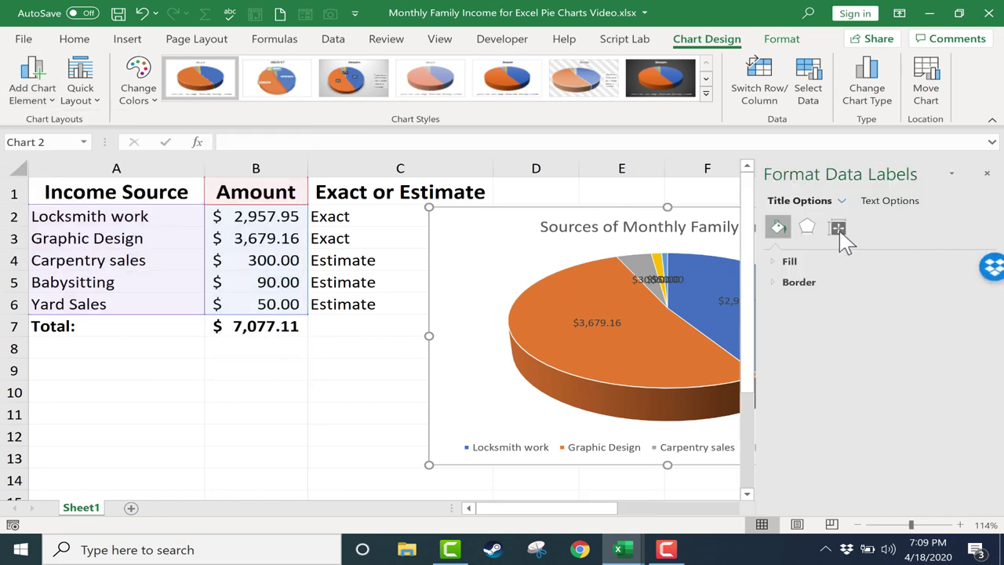
pyautogui.click(838, 229)
pyautogui.click(808, 229)
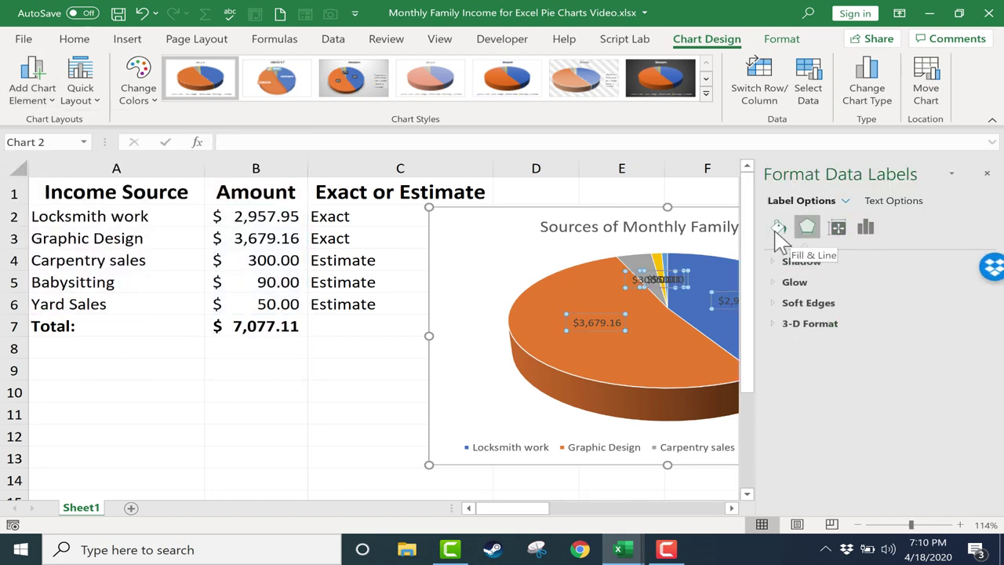
pyautogui.click(776, 228)
pyautogui.click(43, 92)
# Reposition the dollar value labels using Best Fit.
pyautogui.click(41, 94)
pyautogui.click(41, 93)
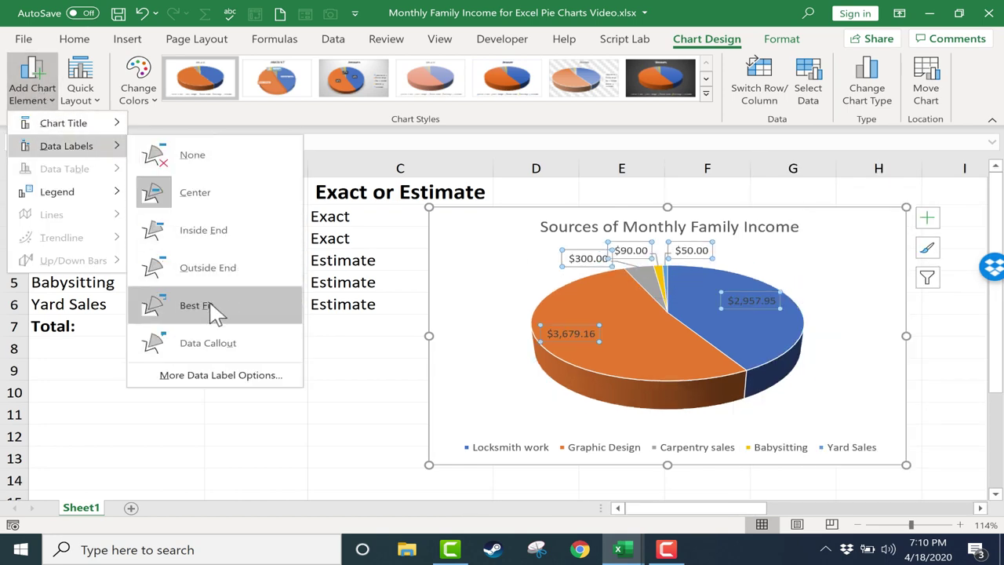
pyautogui.click(218, 308)
pyautogui.click(847, 261)
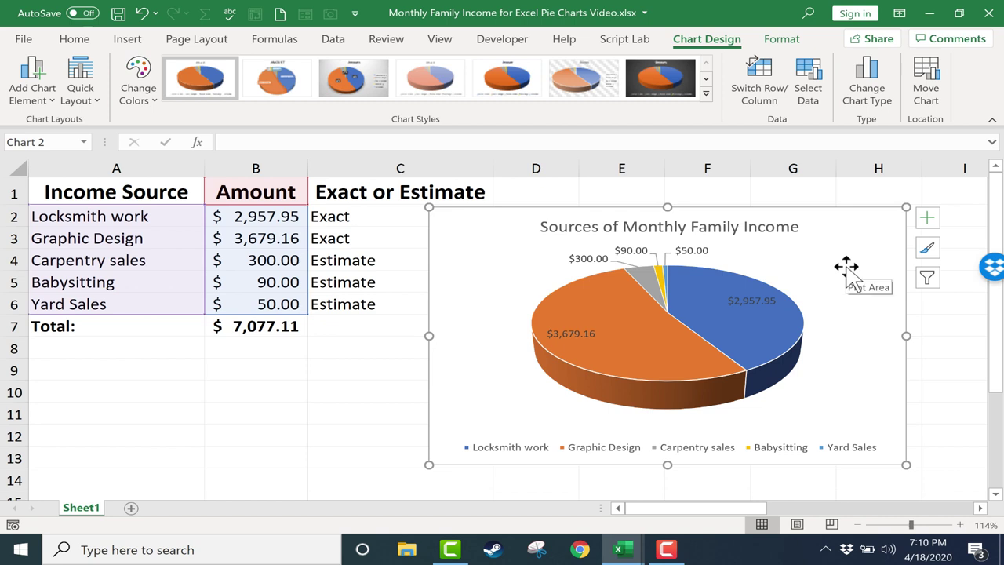
# Place the legend on the right, listing the five income sources vertically.
pyautogui.click(36, 85)
pyautogui.moveTo(99, 197)
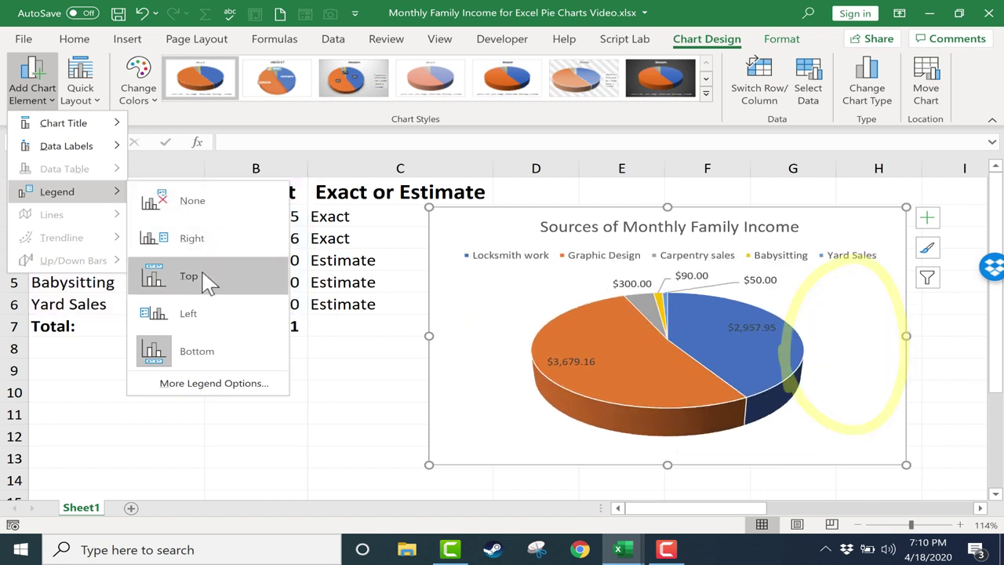
pyautogui.click(213, 385)
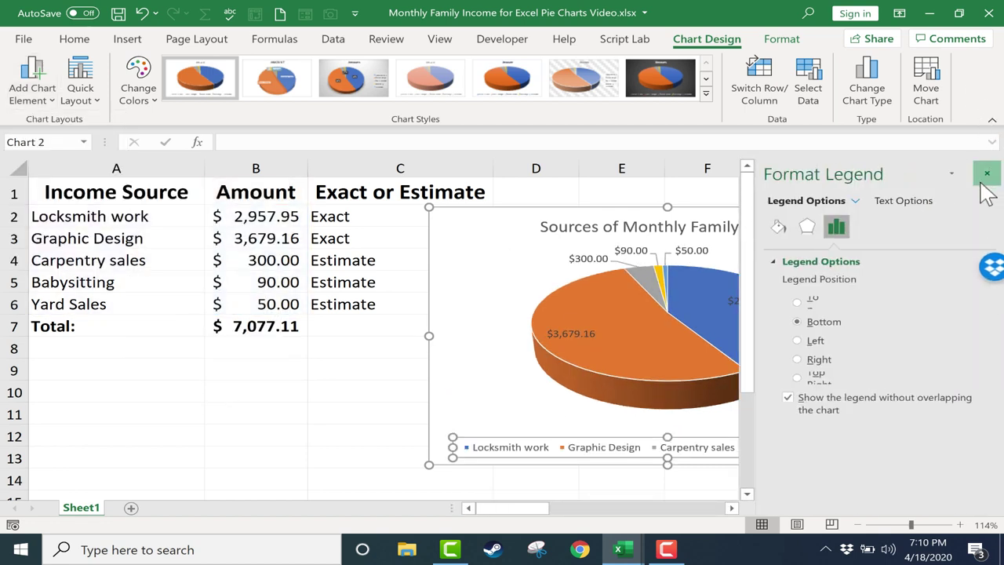
pyautogui.click(987, 175)
pyautogui.click(32, 86)
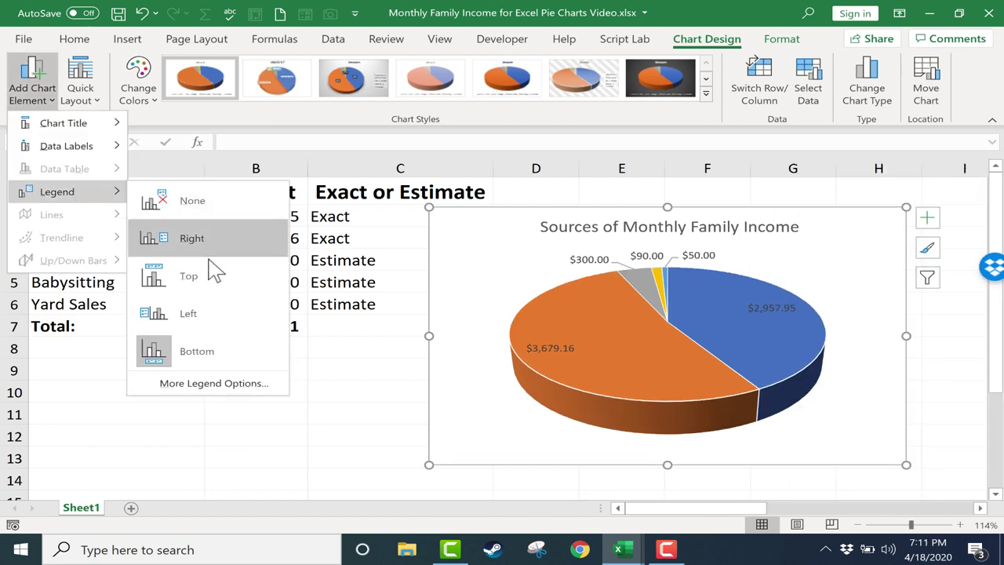
pyautogui.click(203, 242)
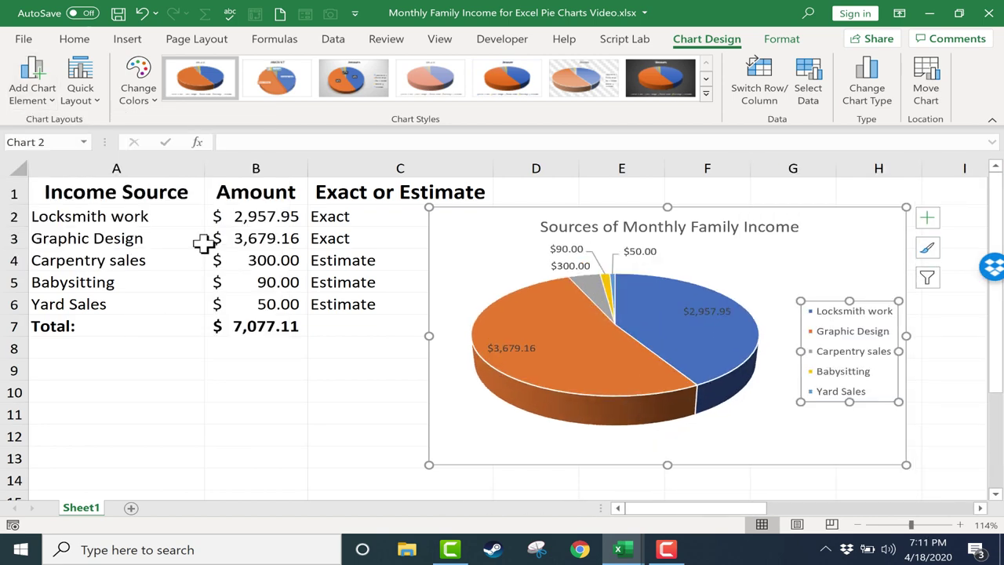
pyautogui.click(981, 423)
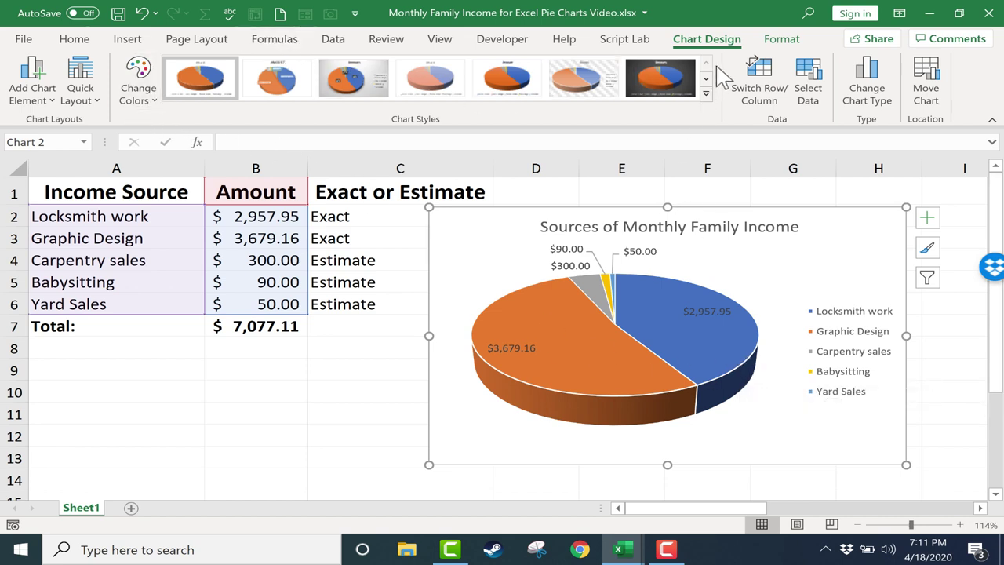
# Preview Quick Layout and try the blue and gray colour palette.
pyautogui.click(79, 90)
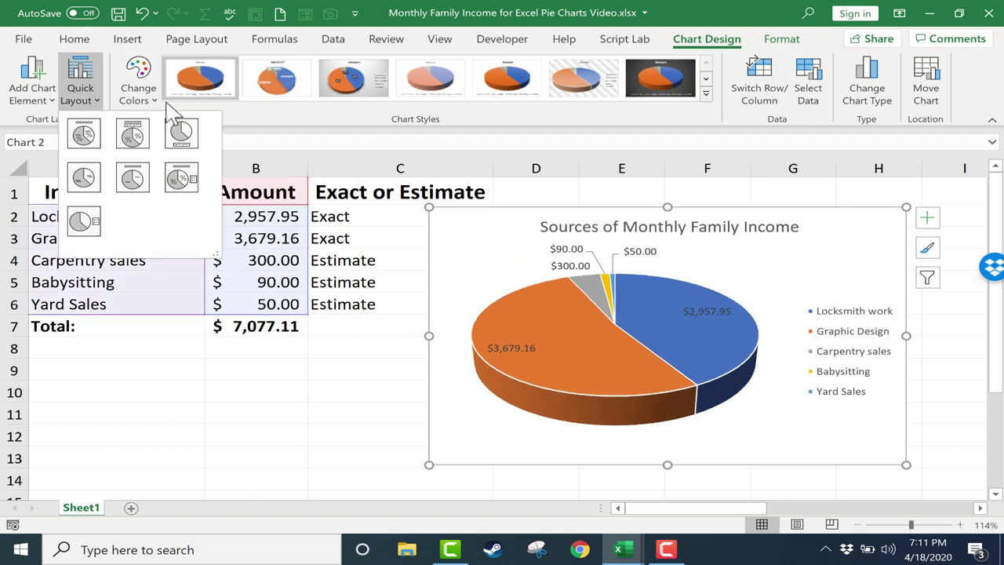
pyautogui.click(138, 90)
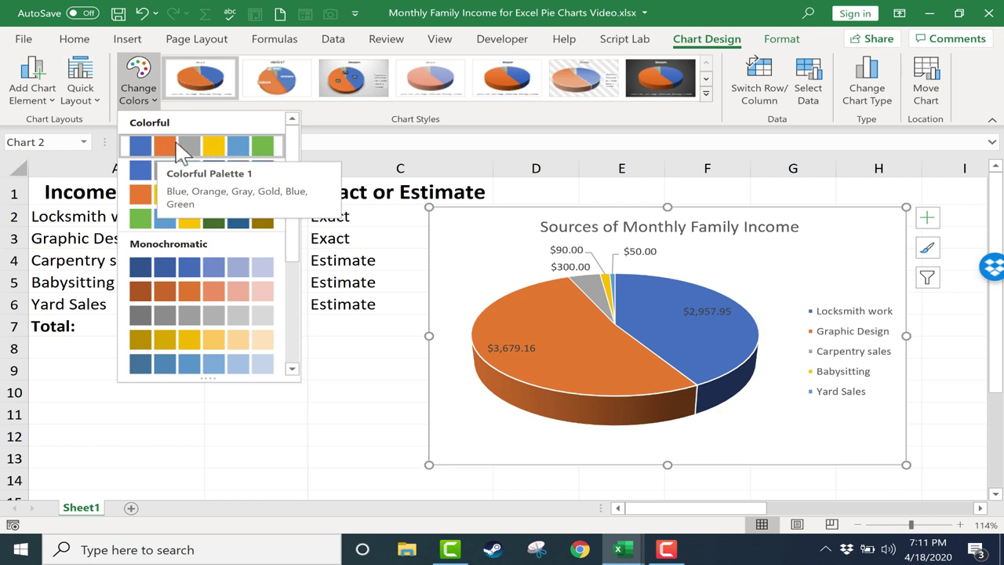
pyautogui.click(143, 169)
# Apply the Colorful orange, yellow and green palette to the slices.
pyautogui.click(153, 98)
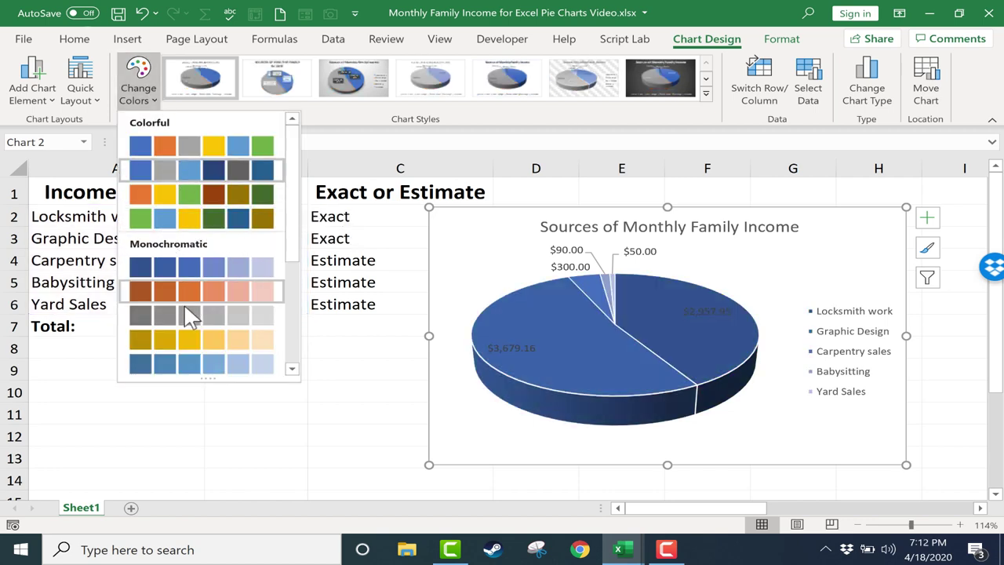
pyautogui.moveTo(292, 252); pyautogui.dragTo(307, 382)
pyautogui.scroll(5, 203, 289)
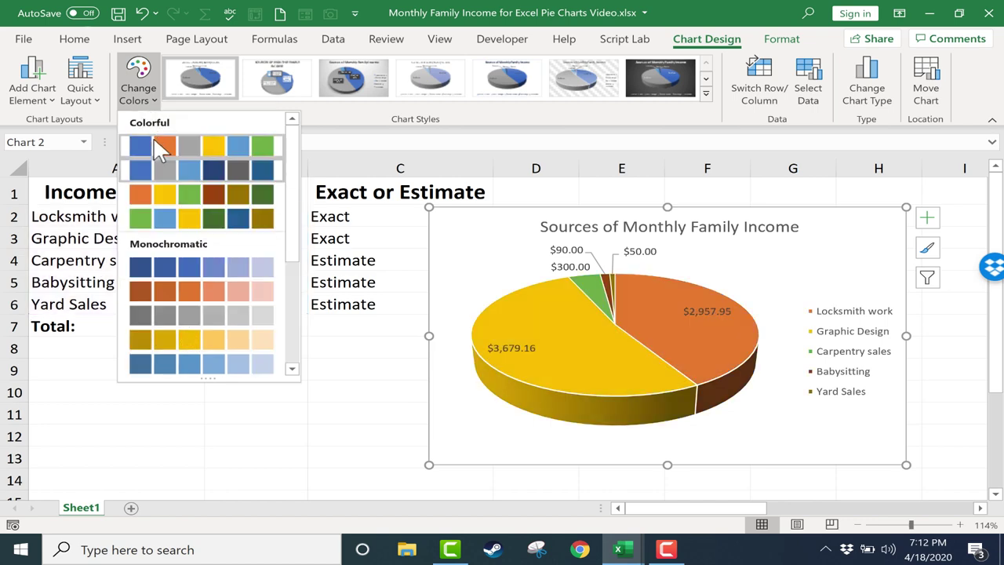
pyautogui.click(151, 194)
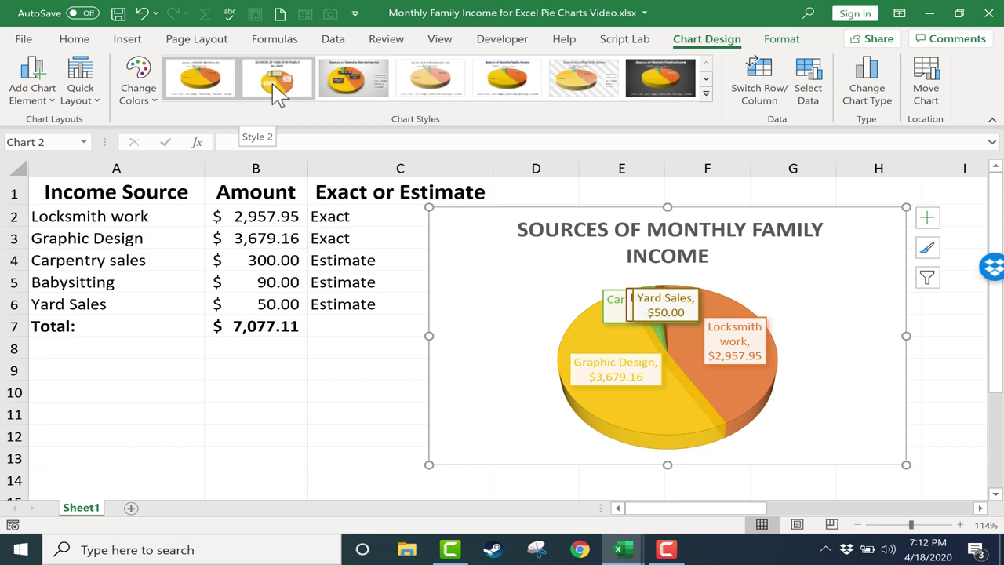
# Try chart Styles 2, 3, 5, 7, 8 and another outside-label style on the pie.
pyautogui.click(276, 93)
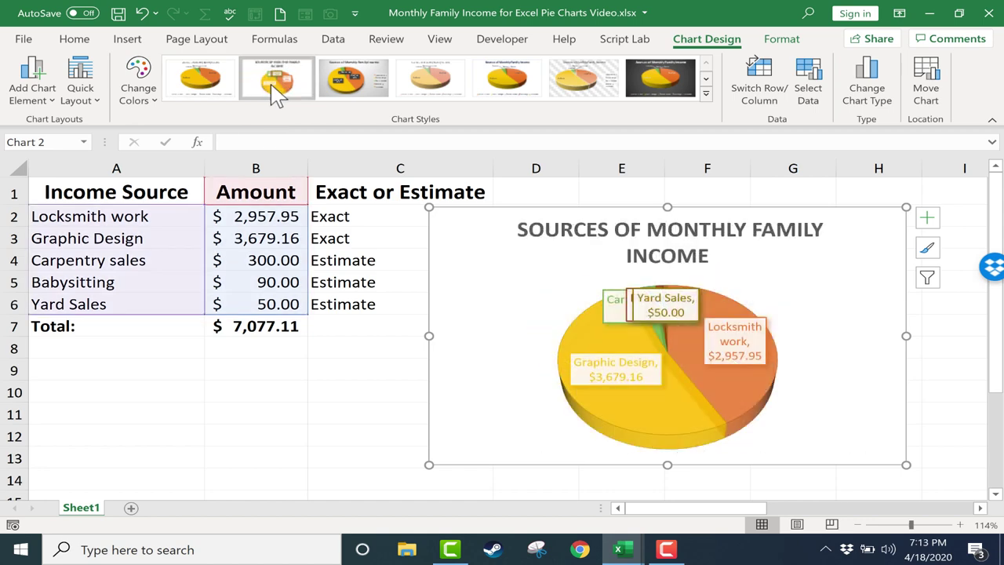
pyautogui.click(359, 77)
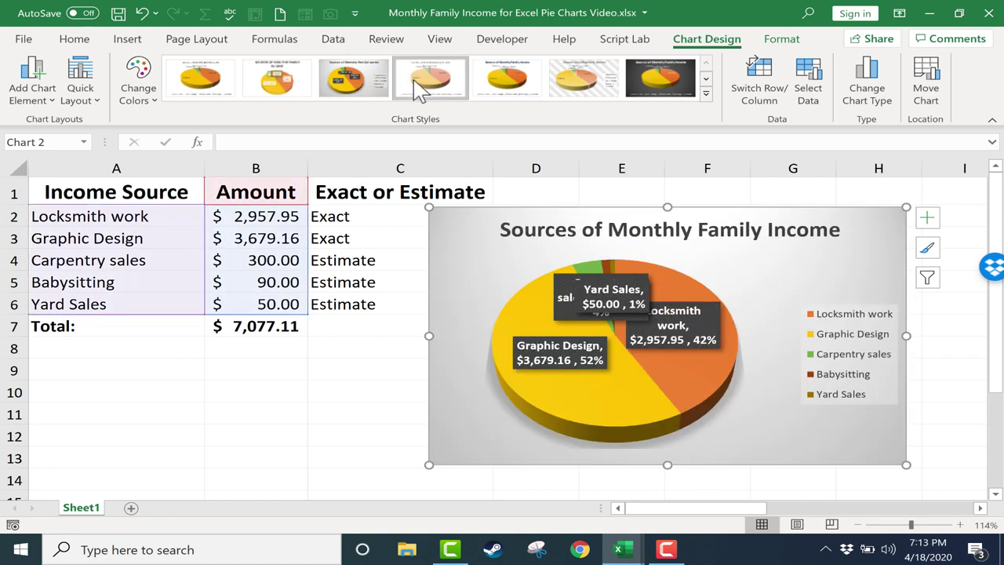
pyautogui.click(496, 89)
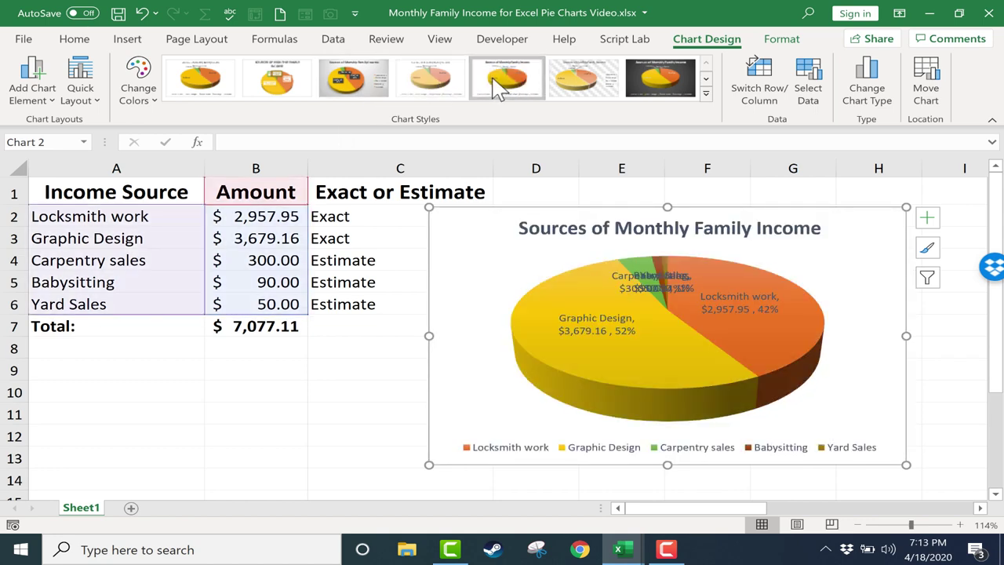
pyautogui.click(650, 91)
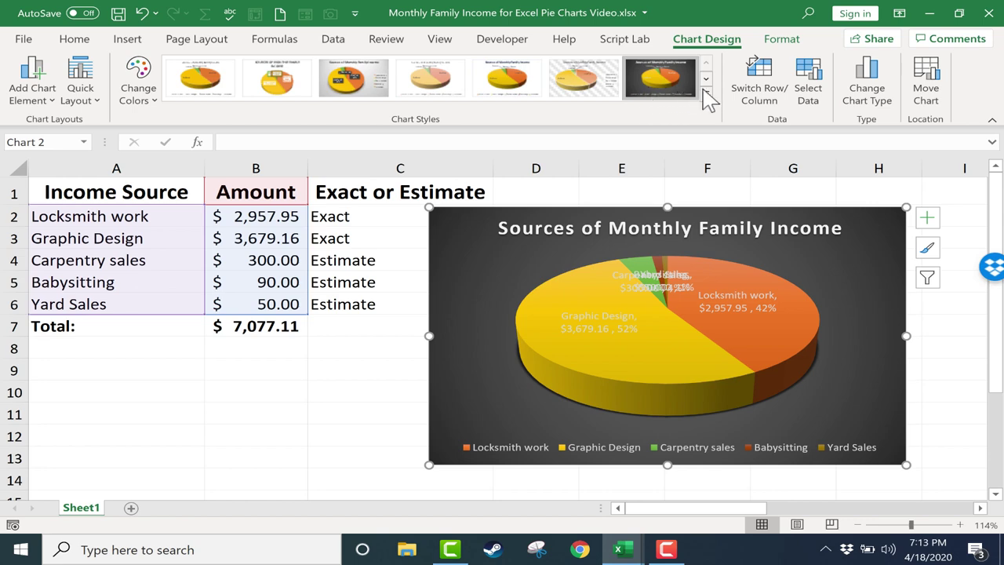
pyautogui.click(706, 78)
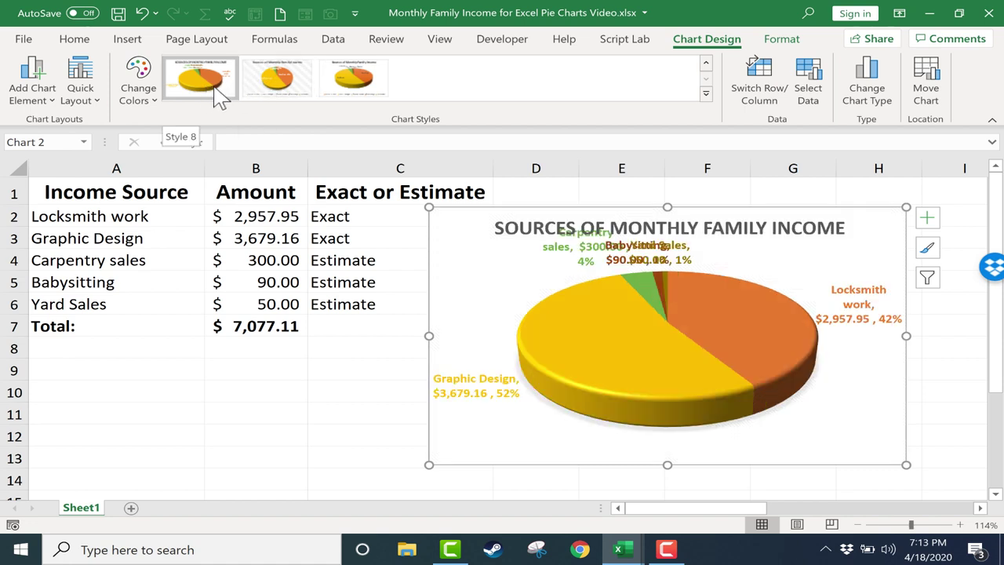
pyautogui.click(217, 94)
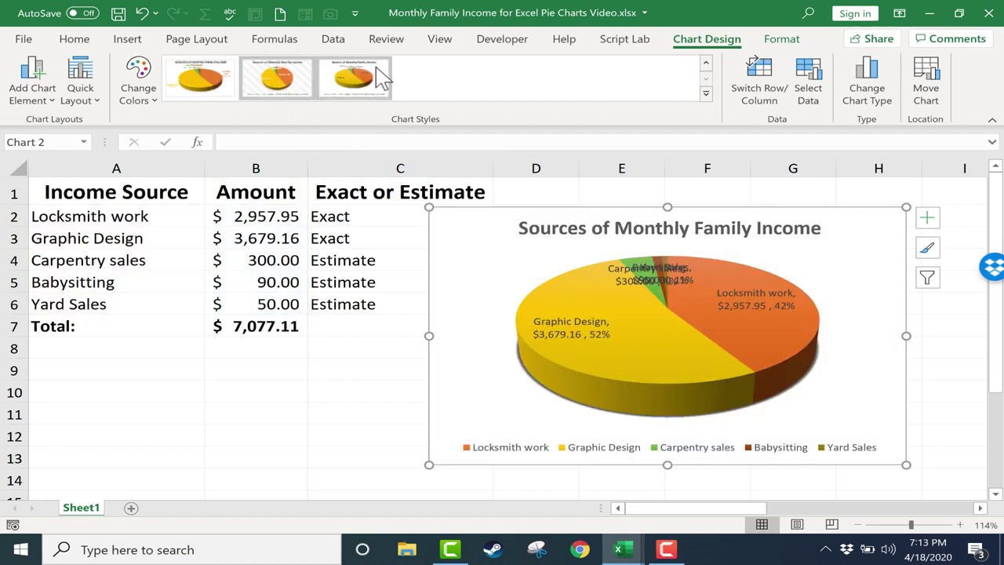
pyautogui.click(348, 91)
# Undo seven times to return to the first plain chart style.
pyautogui.click(142, 15)
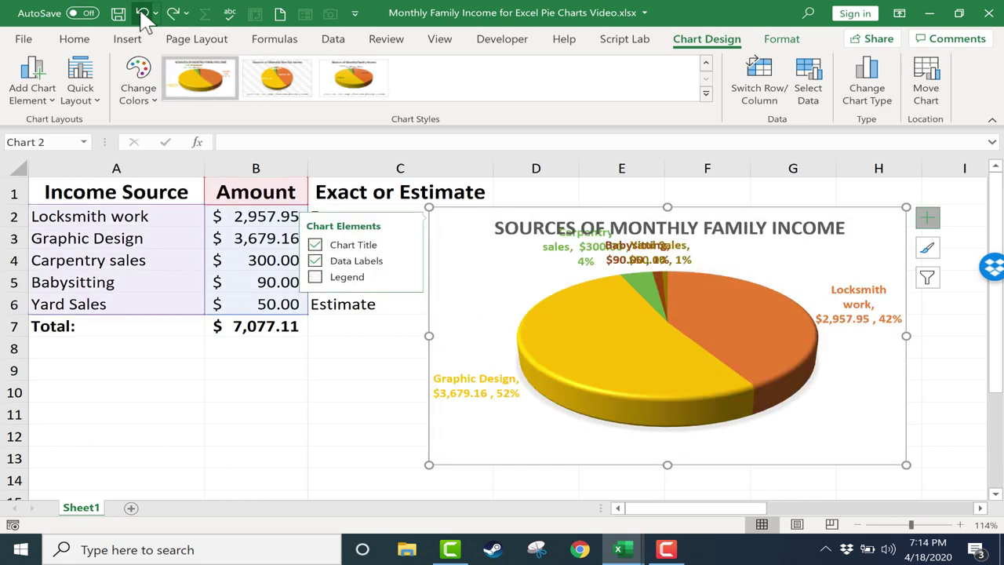
pyautogui.click(142, 15)
pyautogui.click(142, 15)
pyautogui.click(142, 14)
pyautogui.click(142, 15)
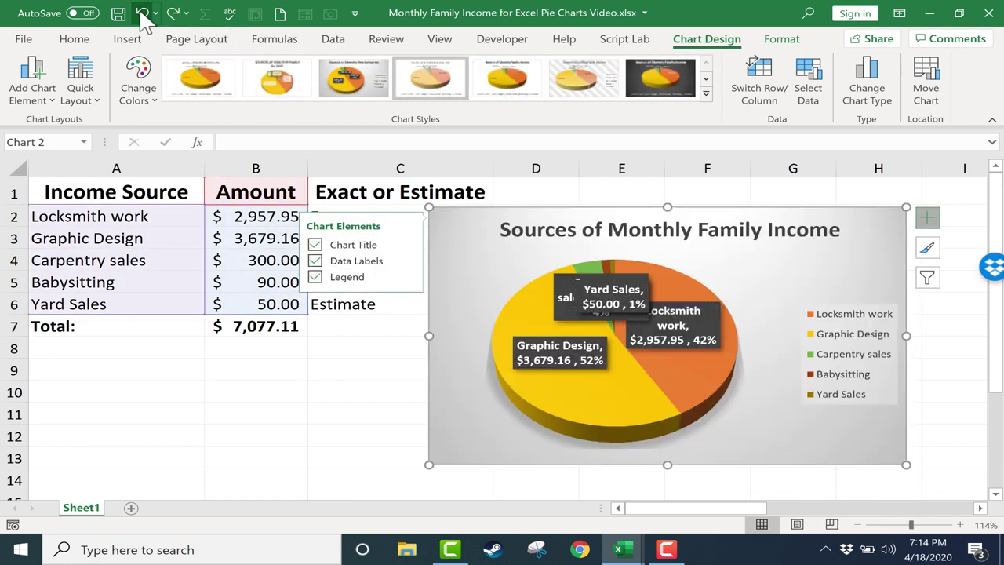
pyautogui.click(142, 15)
pyautogui.click(142, 15)
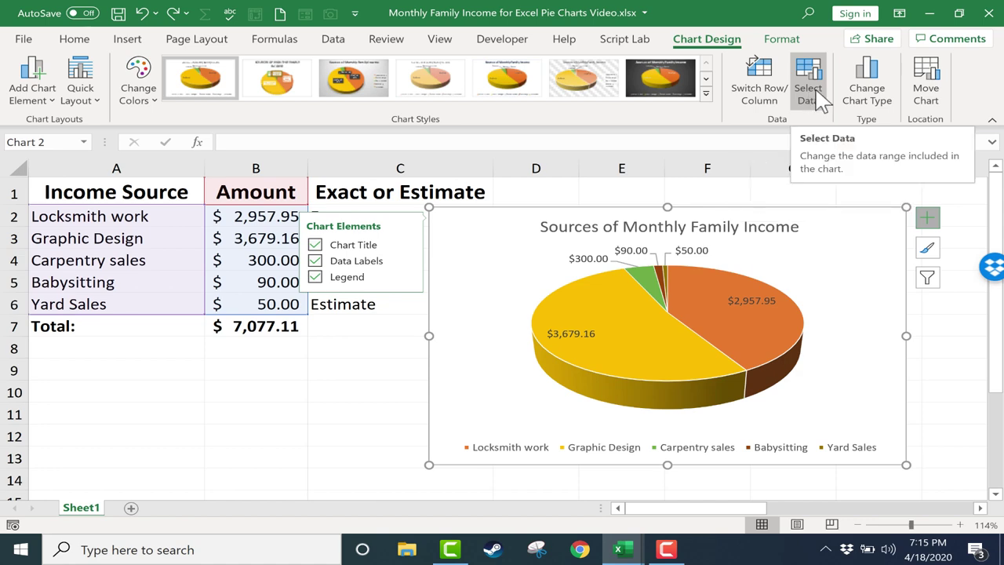
# Change the 3-D pie to a Pie of Pie chart after previewing flat pie and doughnut.
pyautogui.click(868, 94)
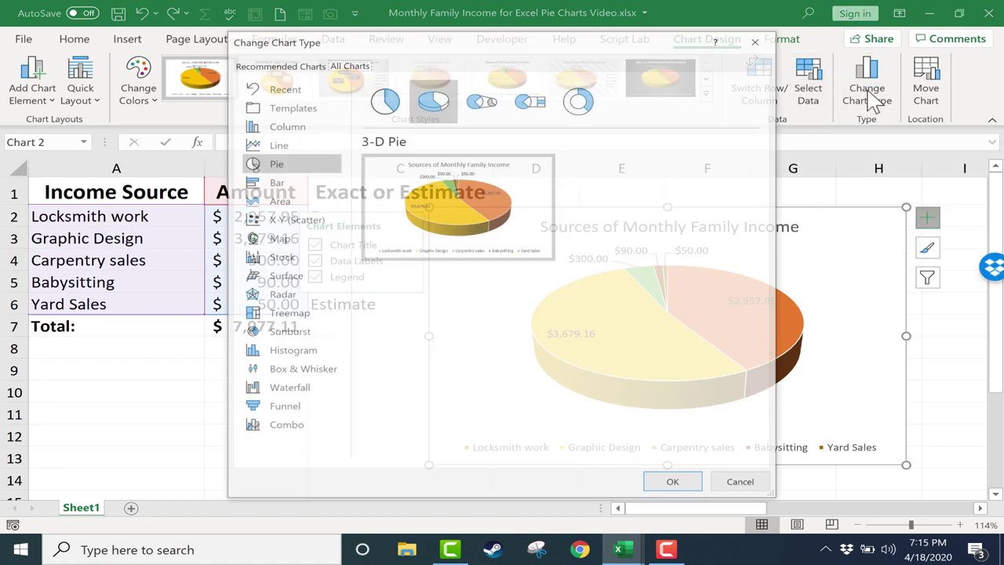
pyautogui.click(390, 102)
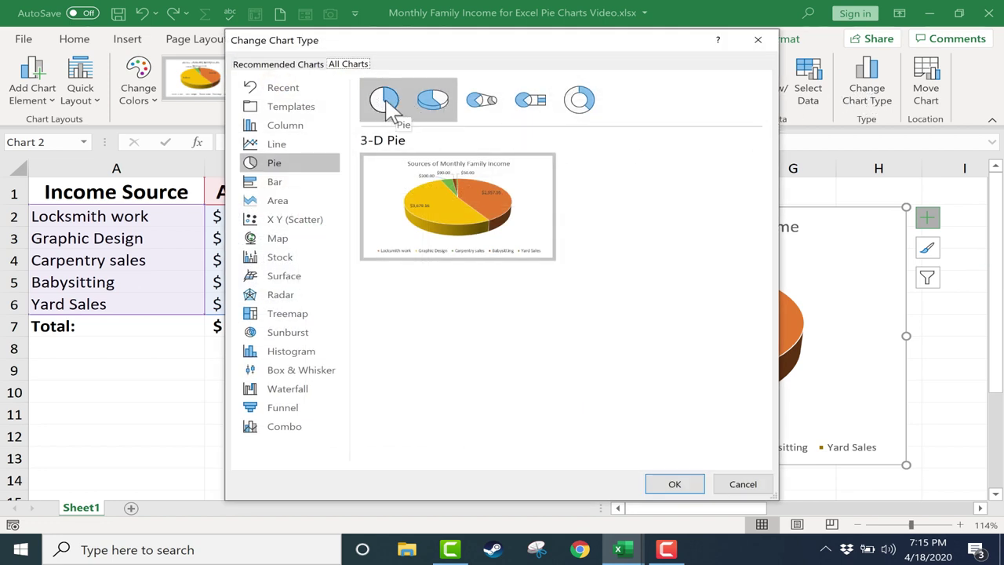
pyautogui.click(580, 104)
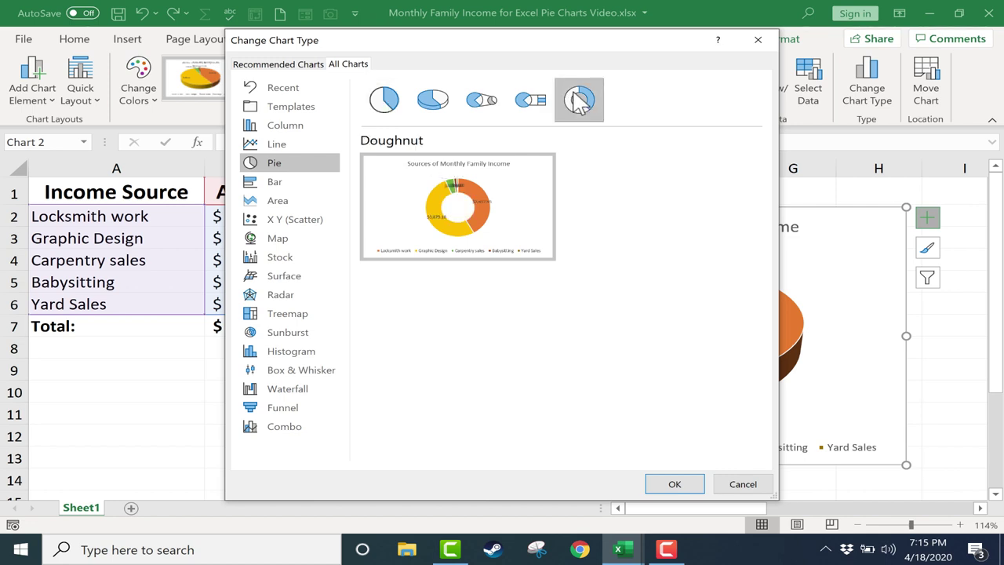
pyautogui.click(487, 109)
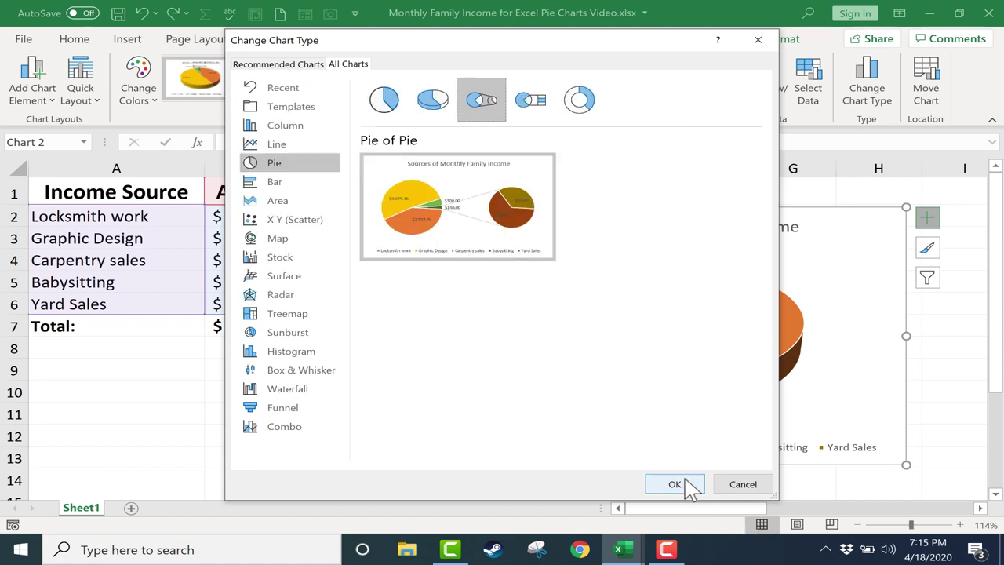
pyautogui.click(688, 484)
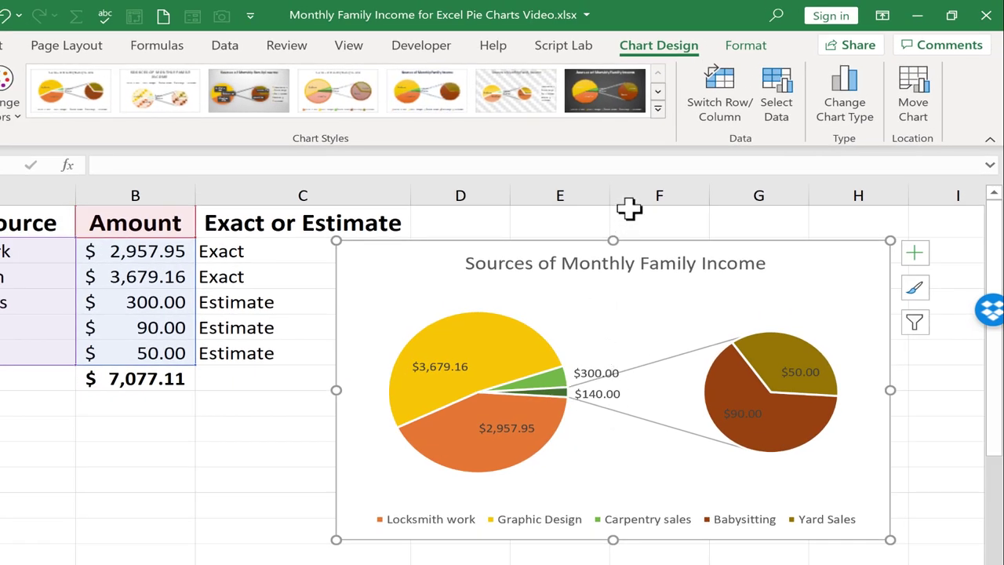
# Apply the dark charcoal chart style with white title and open the Move Chart dialog.
pyautogui.click(601, 82)
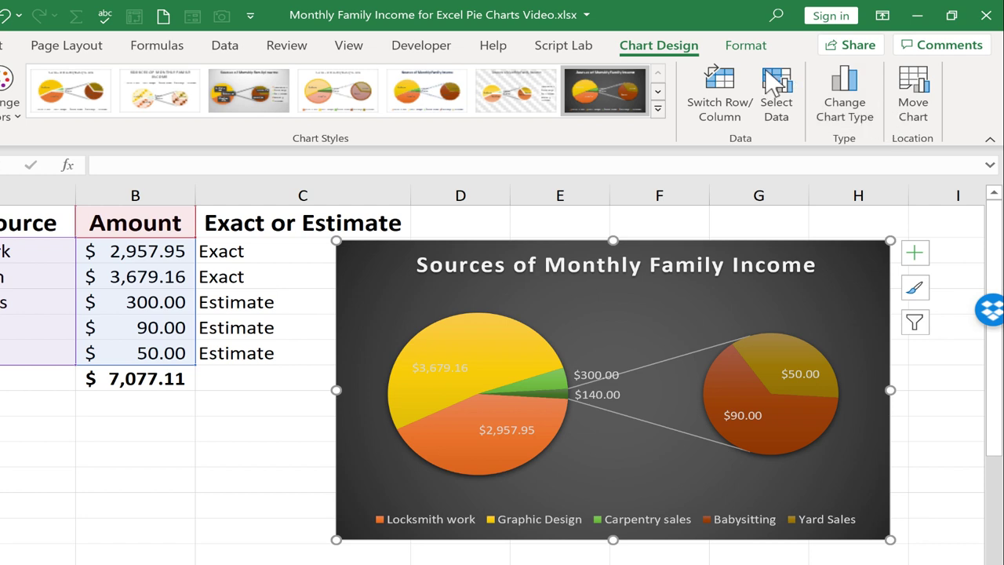
pyautogui.click(915, 92)
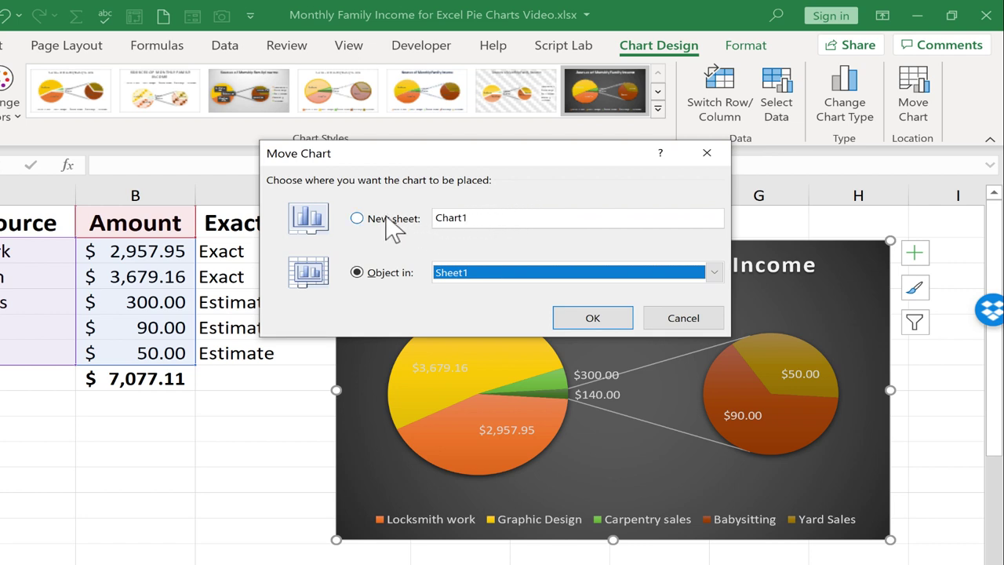
# Move the chart onto its own new sheet, Chart1.
pyautogui.click(359, 219)
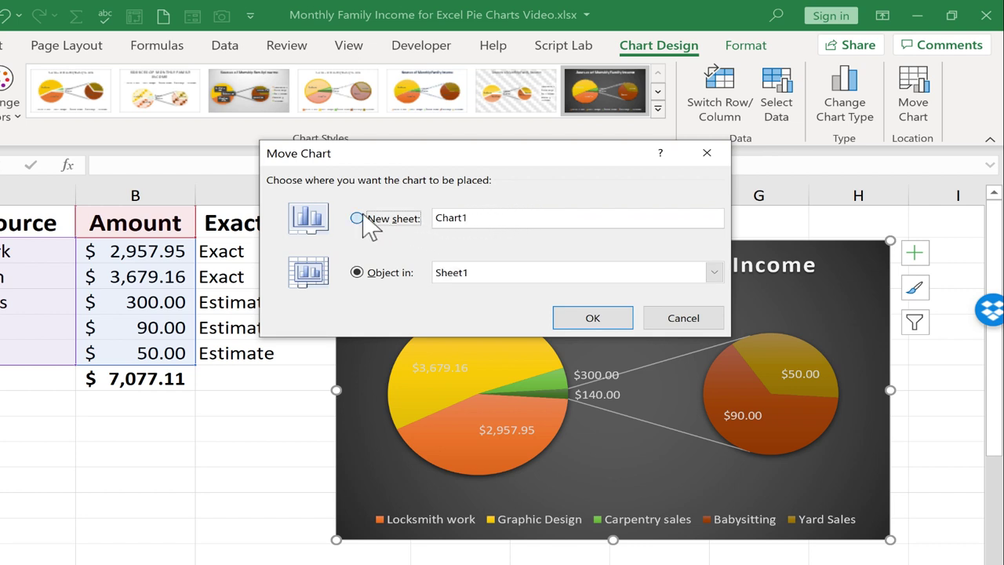
pyautogui.click(358, 273)
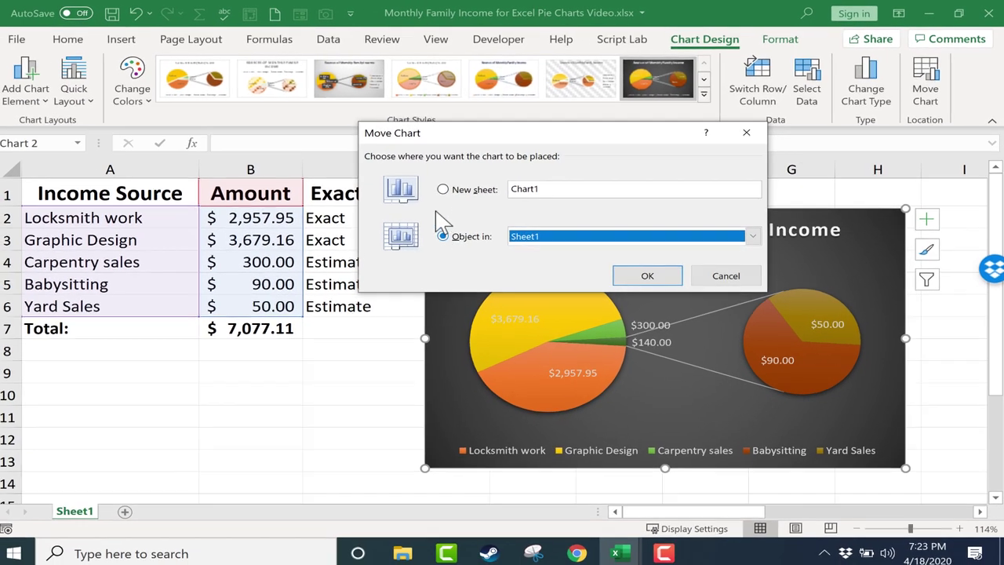
pyautogui.click(444, 189)
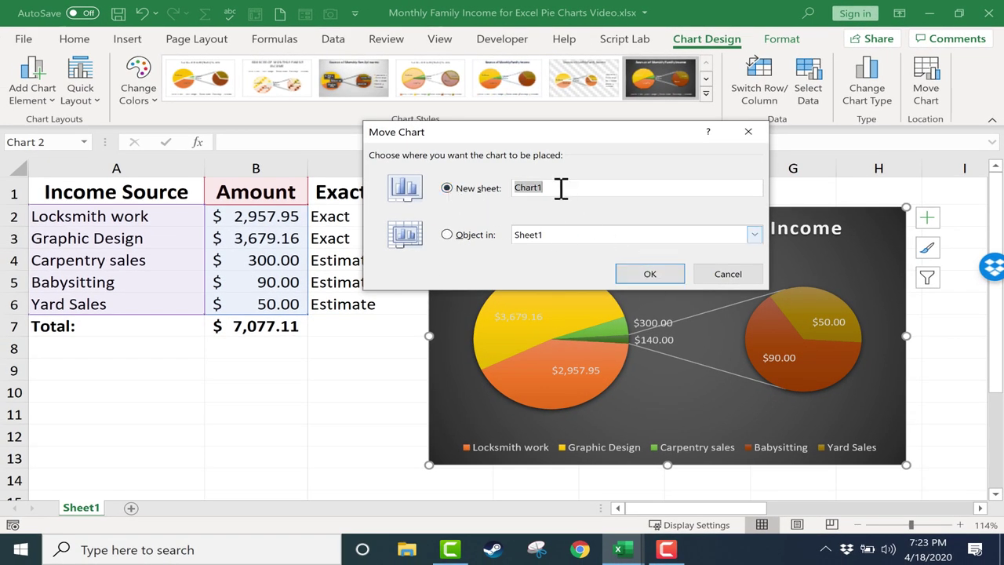
pyautogui.click(651, 275)
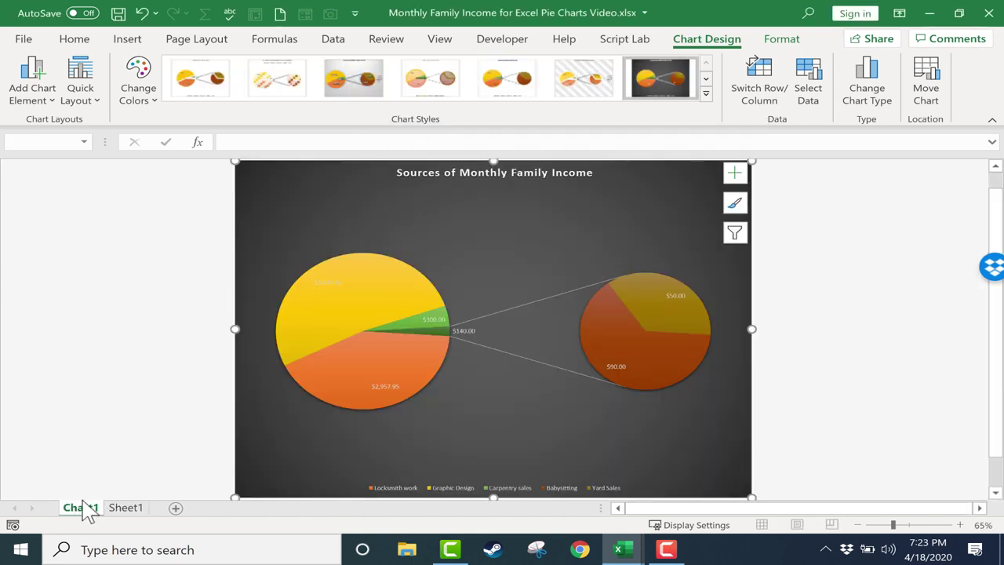
# Move the chart back as an object in Sheet1 and place it beside the income table.
pyautogui.click(127, 510)
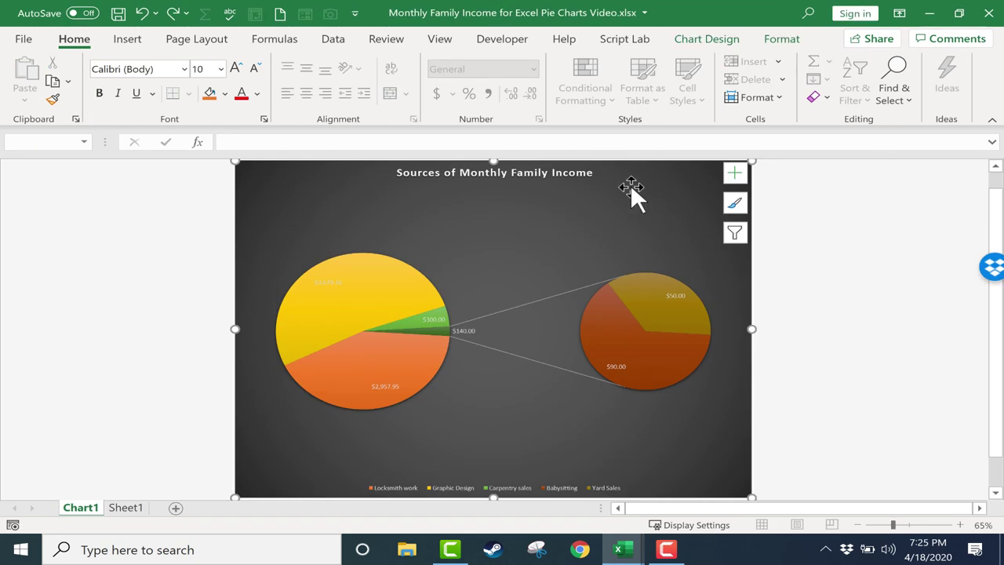
pyautogui.click(708, 40)
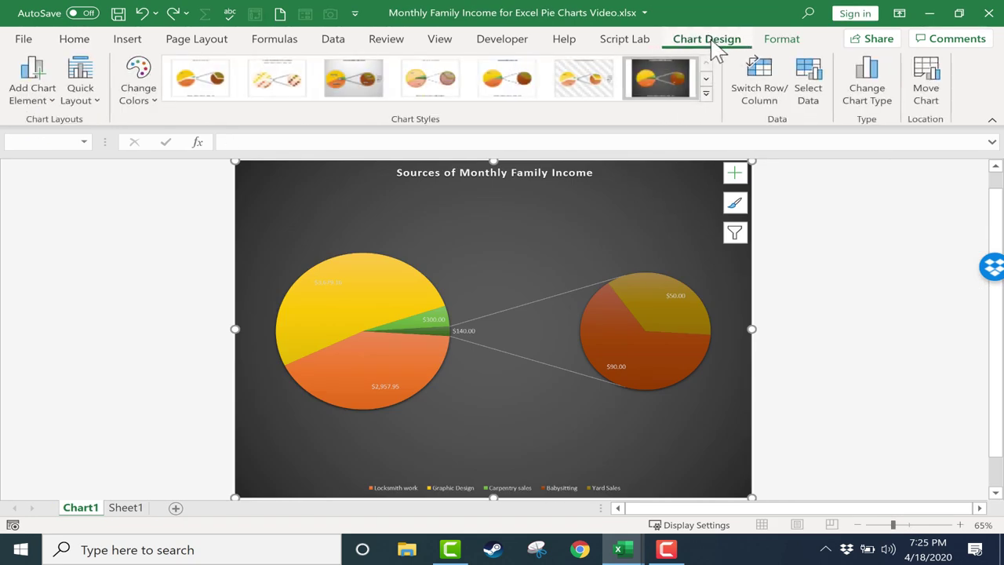
pyautogui.click(928, 90)
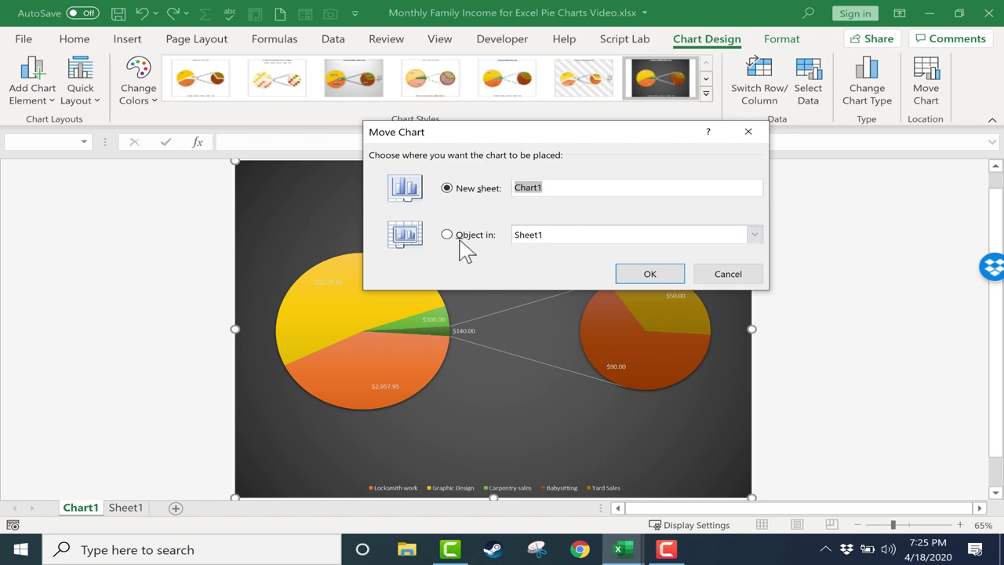
pyautogui.click(449, 236)
pyautogui.click(651, 273)
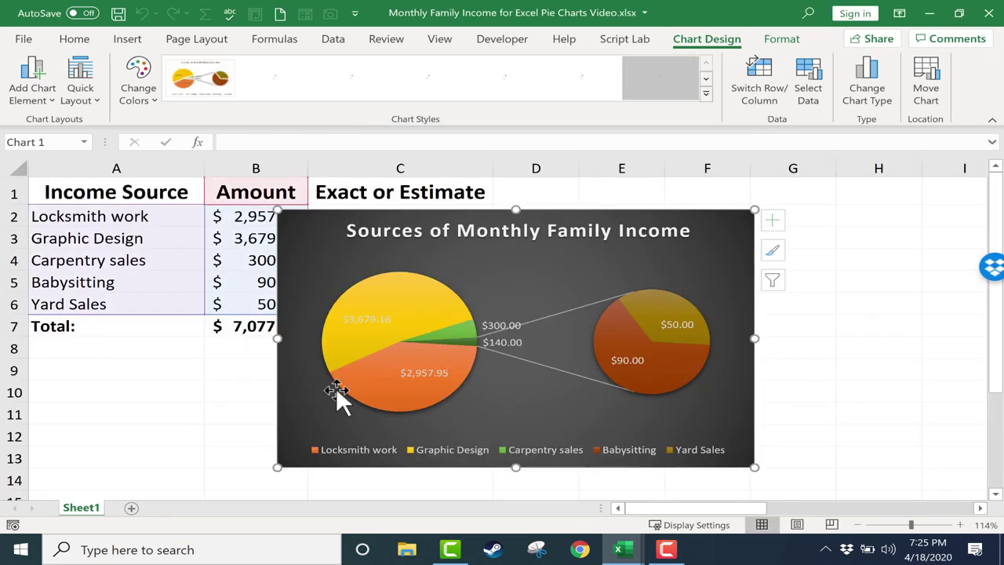
pyautogui.moveTo(715, 218); pyautogui.dragTo(894, 219)
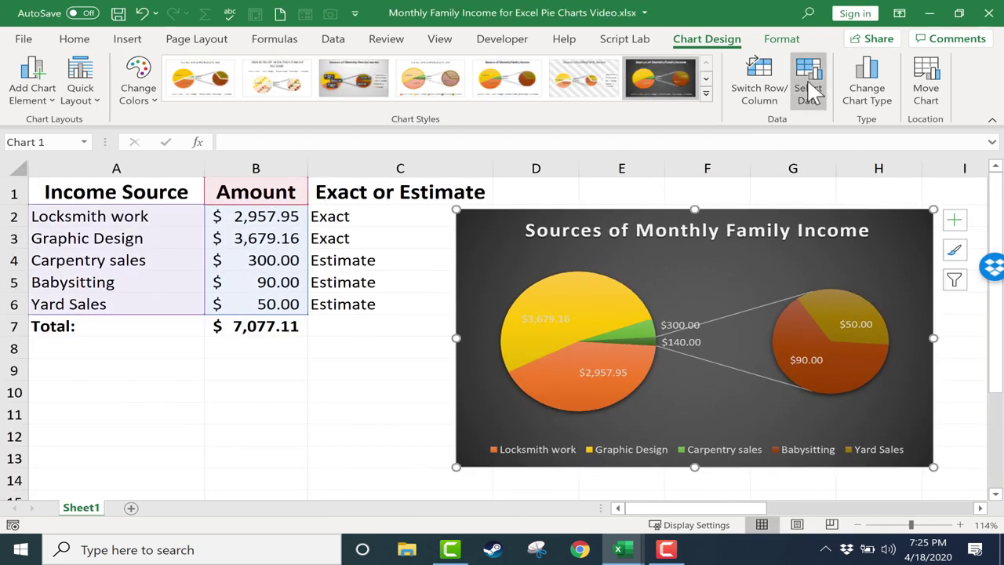
# Expand the Shape Styles gallery on the Format tab for the chart area.
pyautogui.click(783, 39)
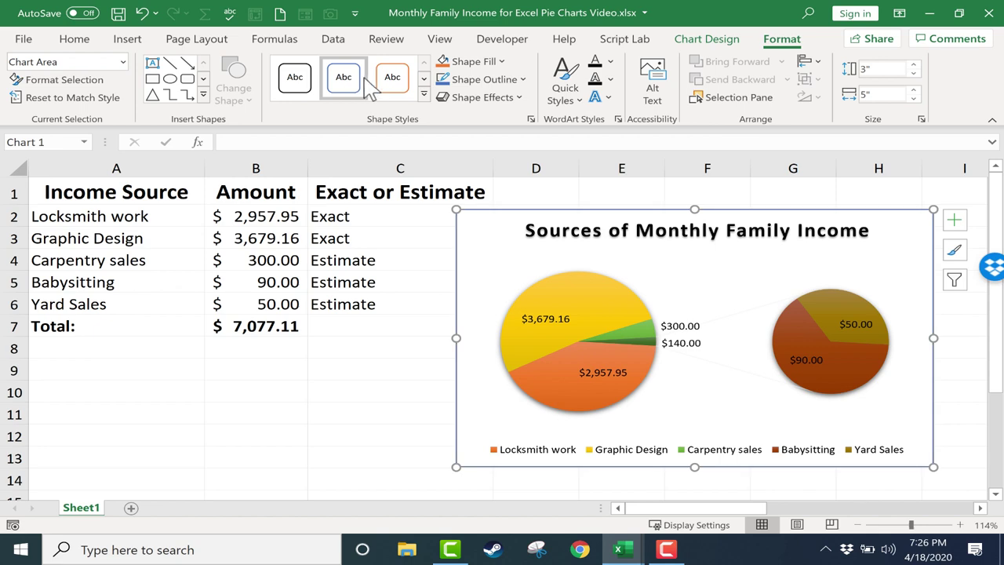
pyautogui.click(423, 93)
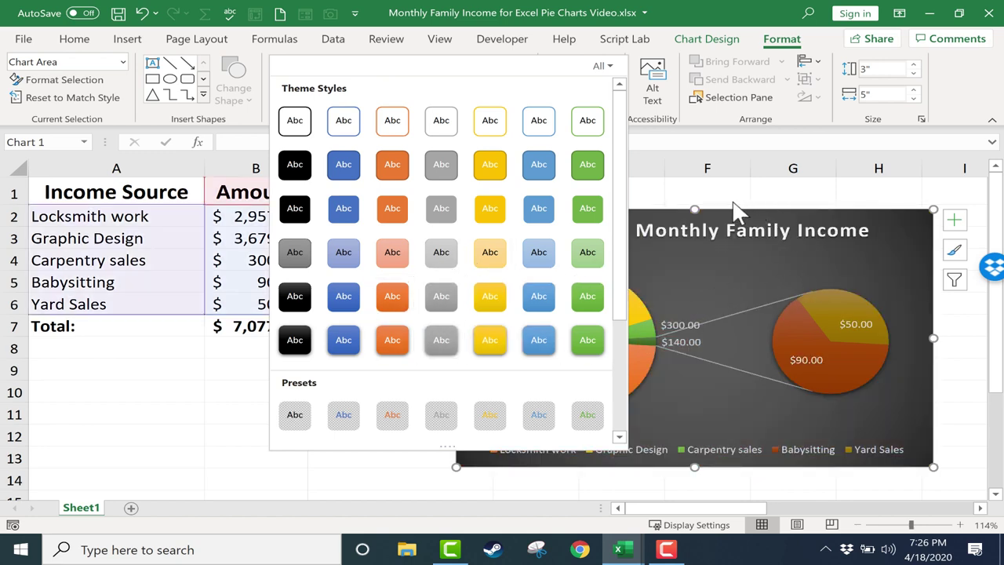
# Keep the dark fill and give the chart a red outline.
pyautogui.click(737, 210)
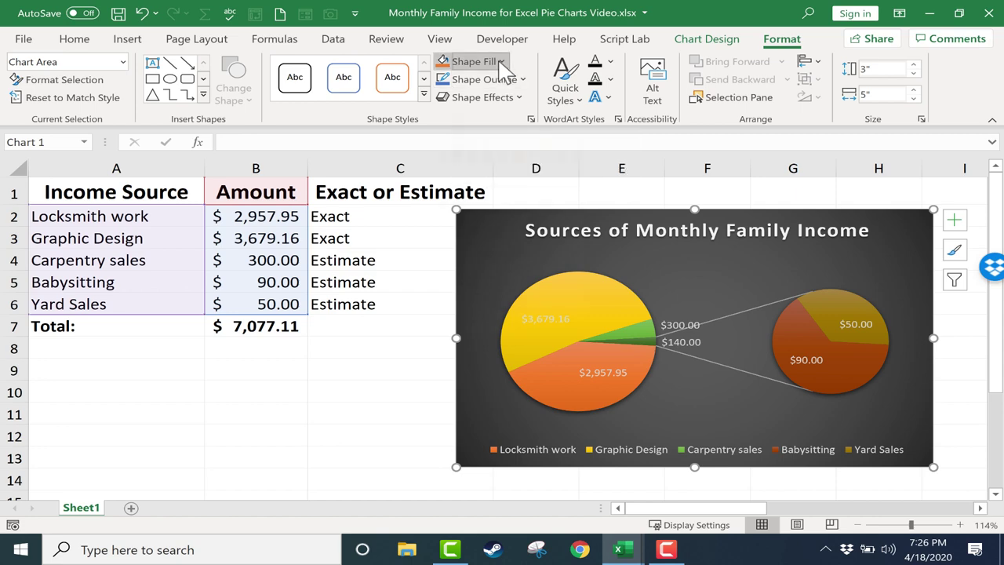
pyautogui.click(501, 63)
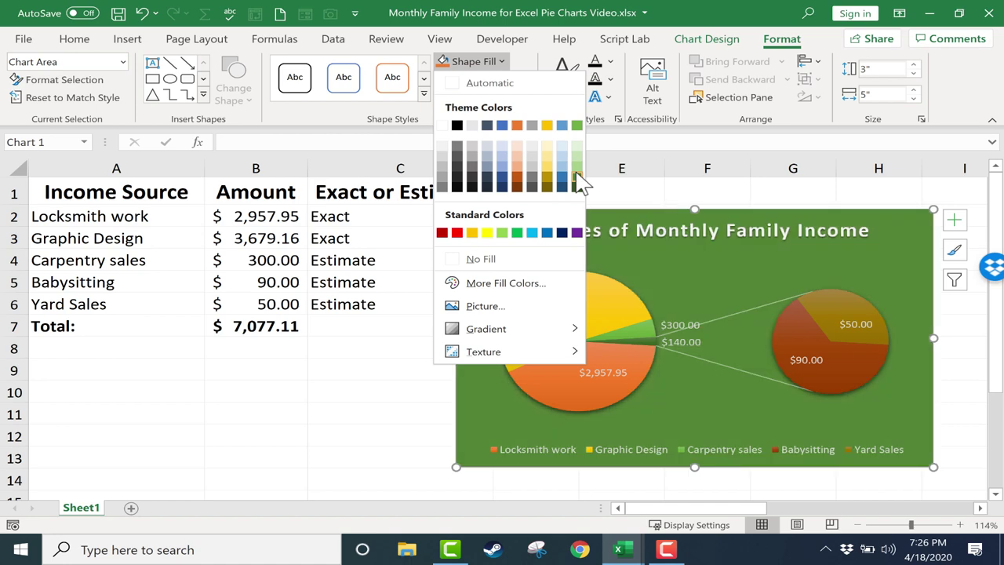
pyautogui.click(545, 13)
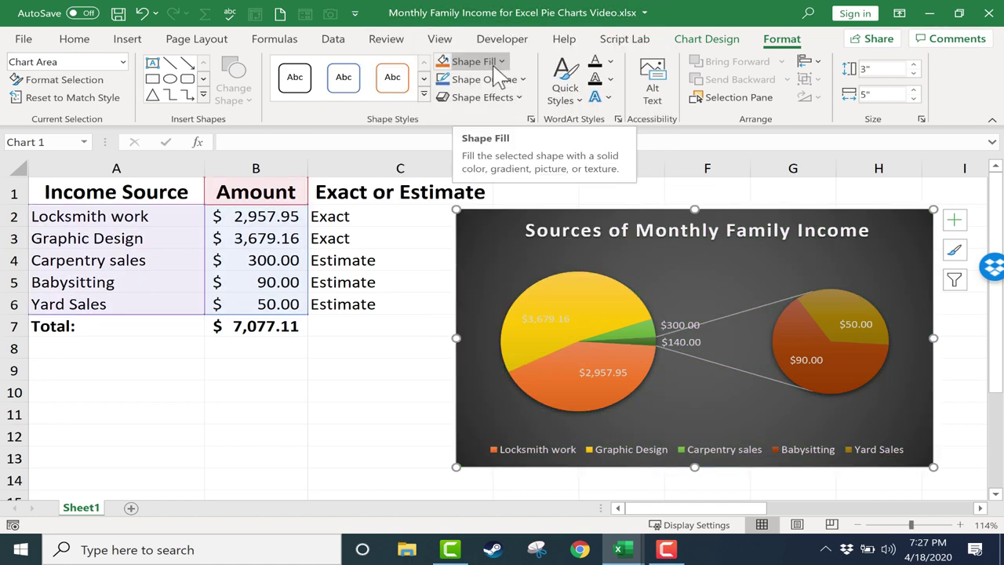
pyautogui.click(500, 80)
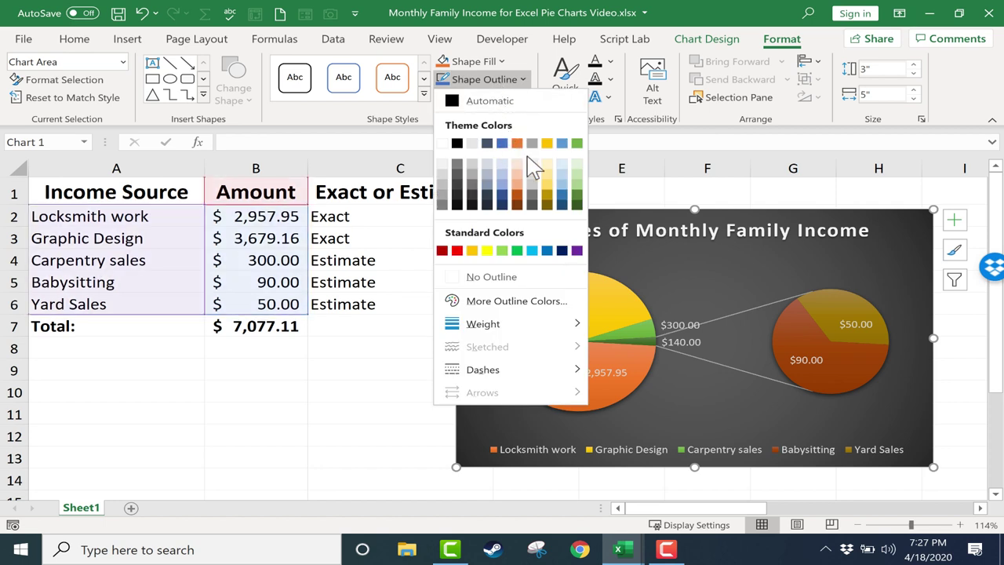
pyautogui.click(457, 252)
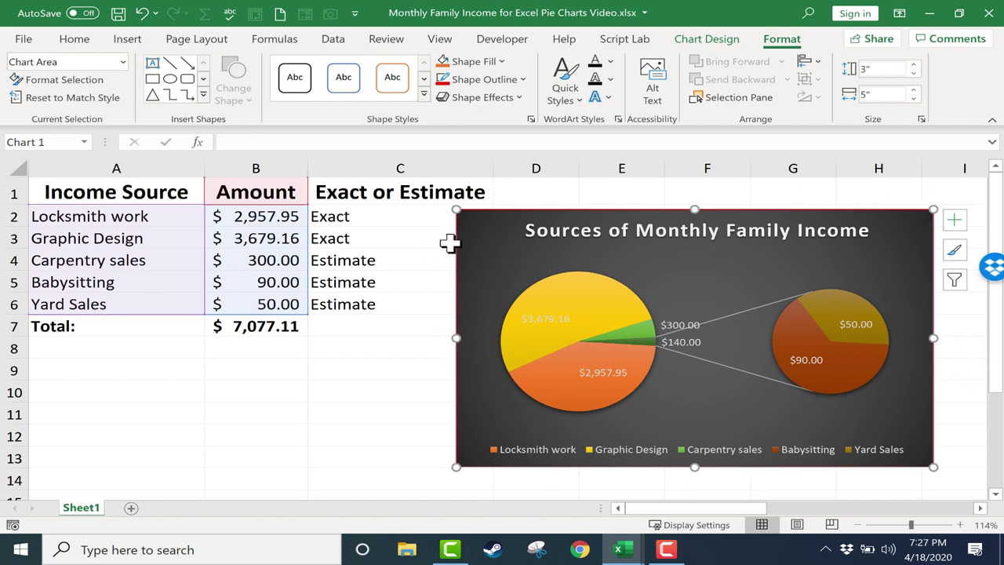
# Set the red outline weight to 6 pt.
pyautogui.click(503, 98)
pyautogui.click(508, 97)
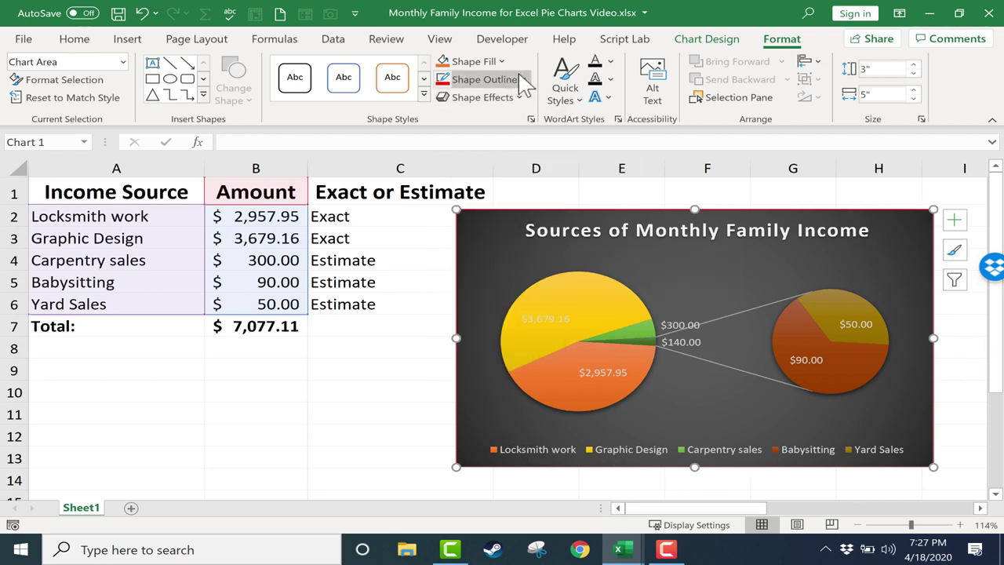
pyautogui.click(523, 80)
pyautogui.moveTo(548, 330)
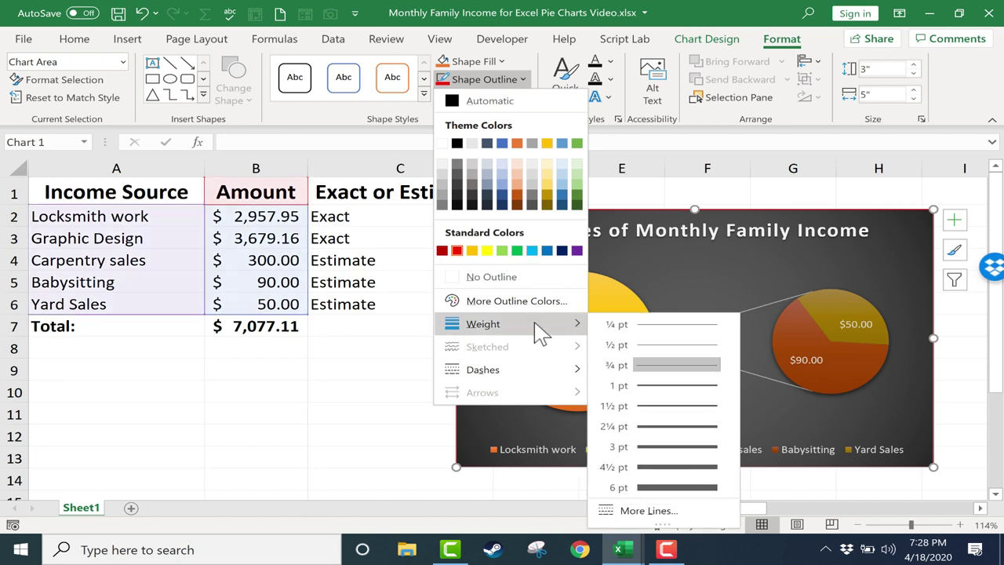
pyautogui.click(684, 488)
pyautogui.click(361, 457)
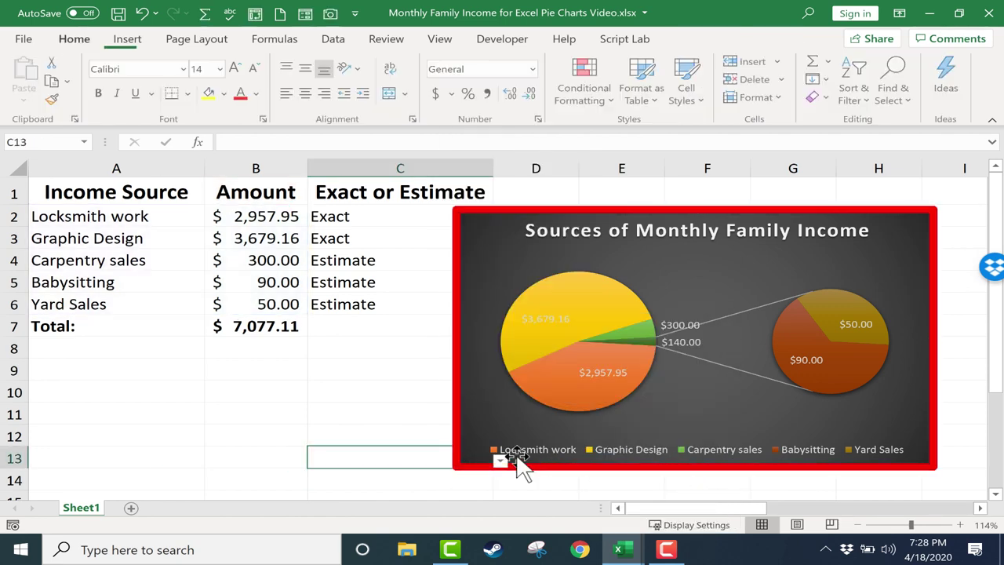
# Reselect the chart and select its Amount data series.
pyautogui.click(753, 404)
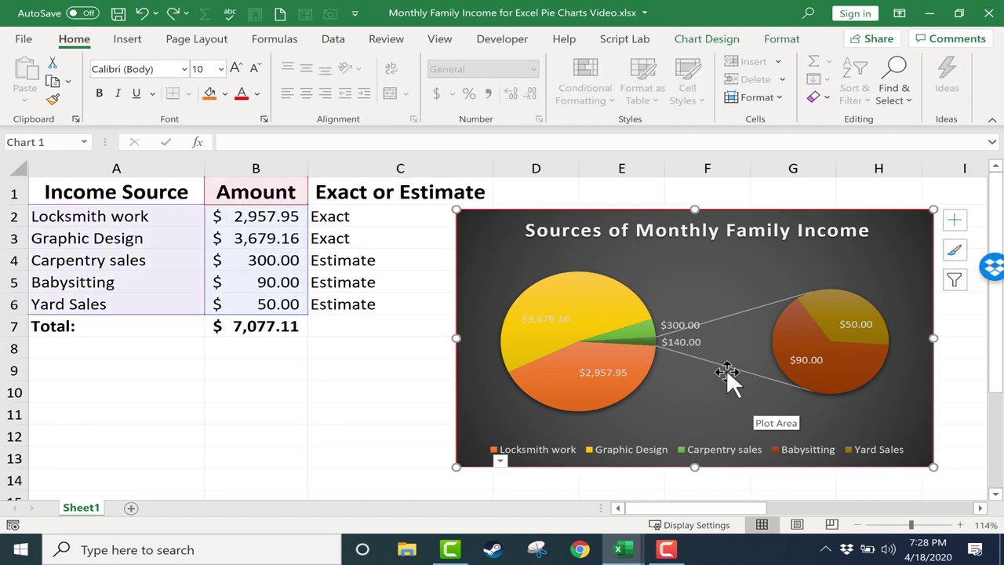
pyautogui.click(783, 39)
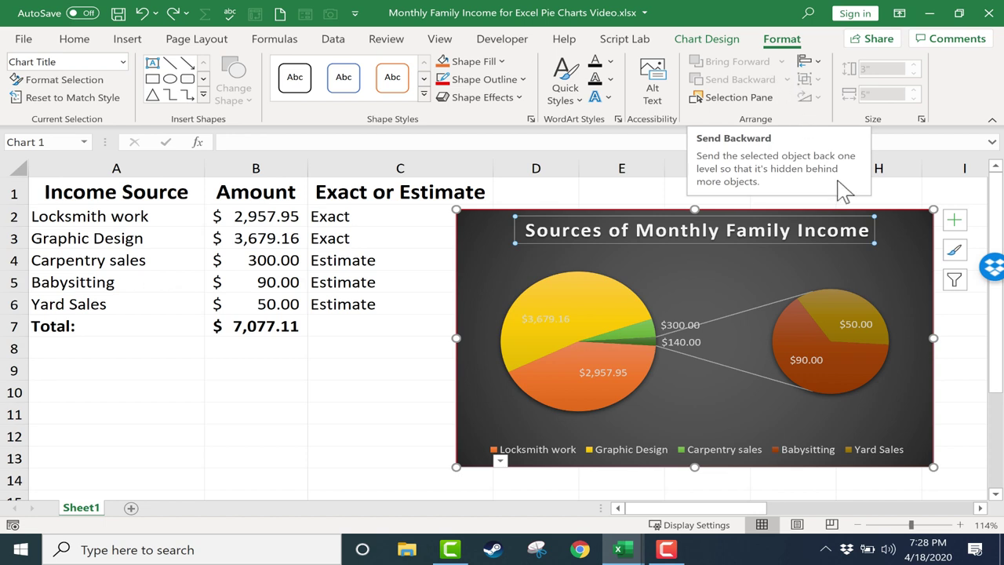
pyautogui.click(869, 284)
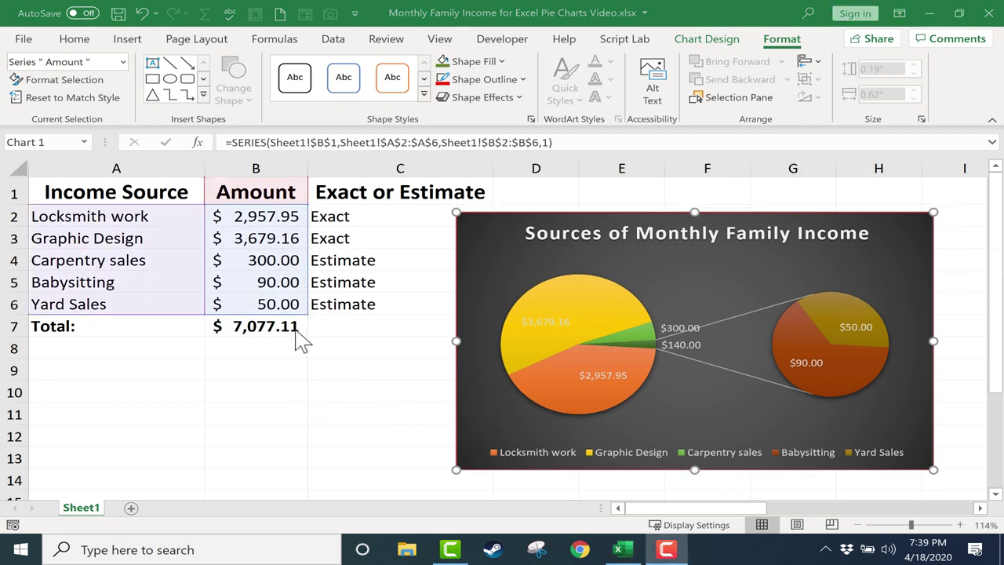
# Enter 700 for Carpentry sales in B4 and 20 for Yard Sales in B6.
pyautogui.click(334, 361)
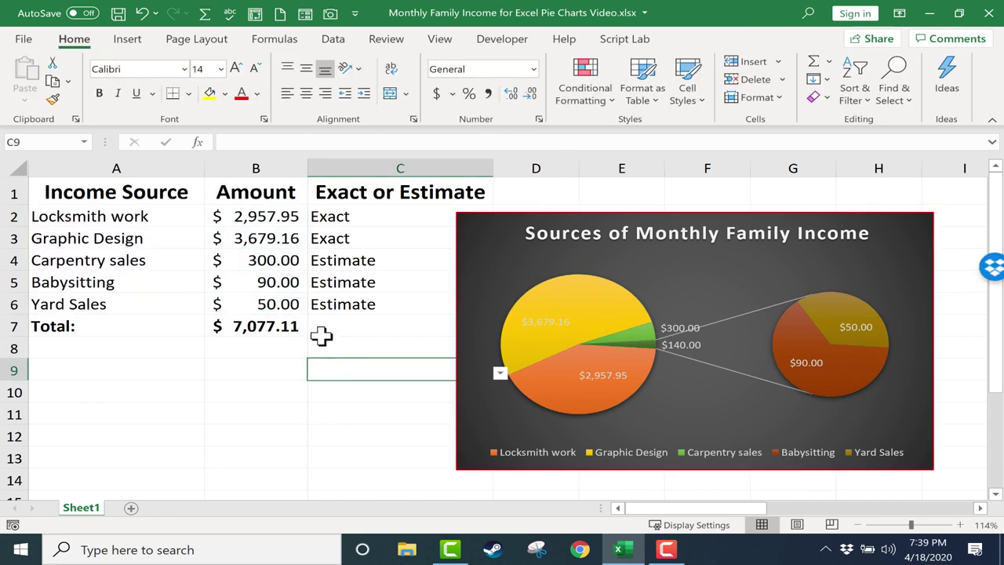
pyautogui.click(262, 260)
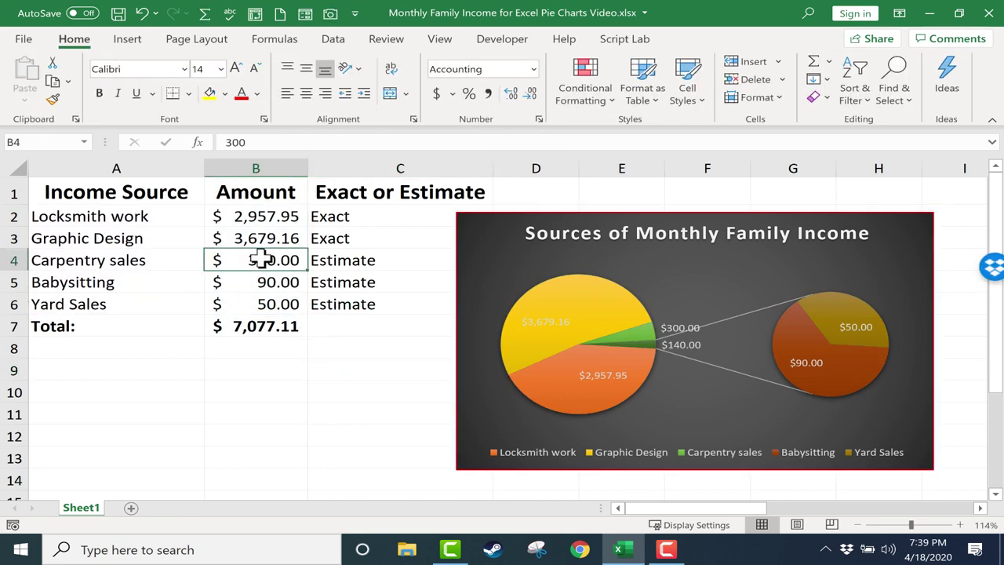
pyautogui.write('70')
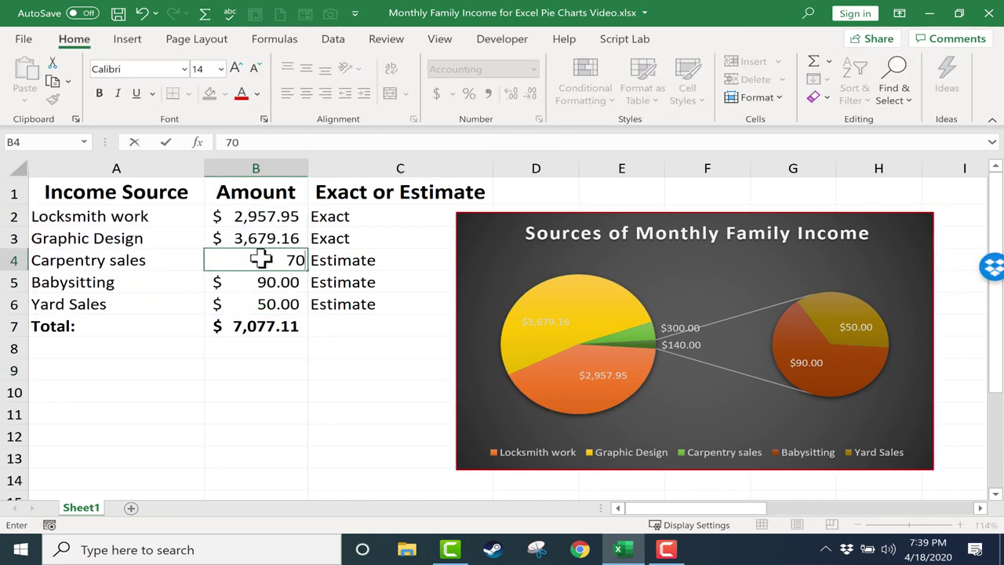
pyautogui.write('0')
pyautogui.press('Return')
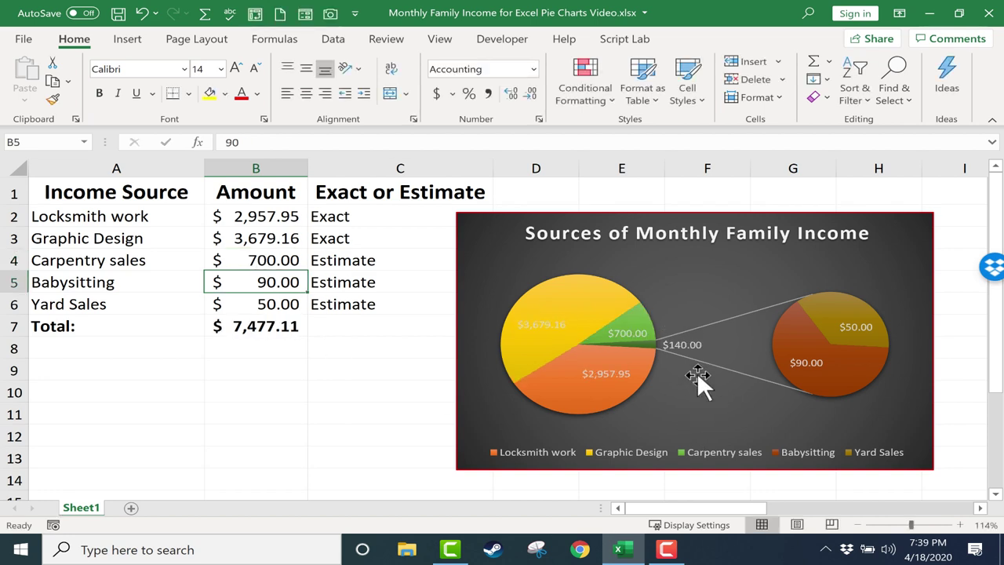
pyautogui.click(281, 308)
pyautogui.write('2003')
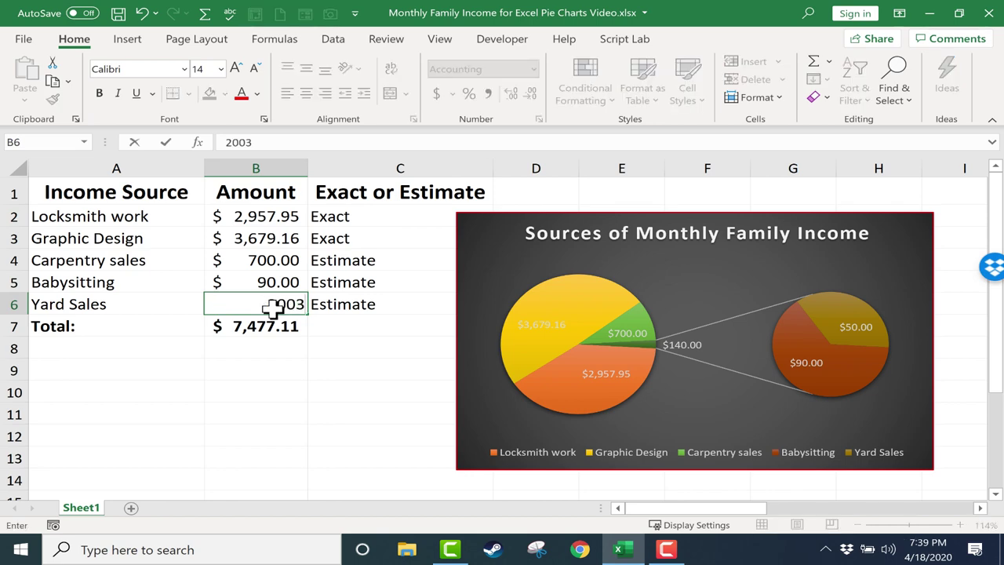
pyautogui.press('Return')
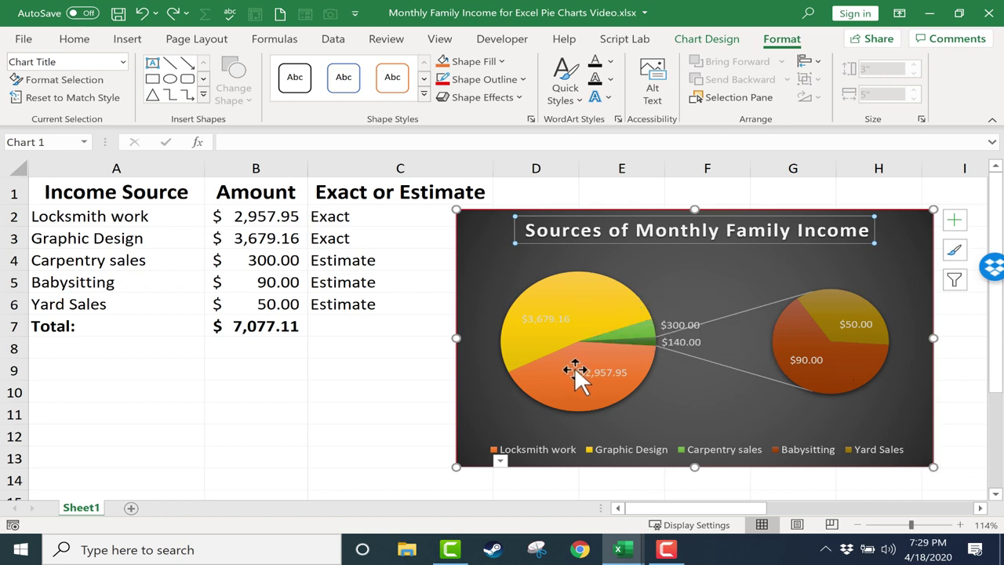
# Select the main pie and pull the Locksmith work slice outward.
pyautogui.moveTo(557, 369)
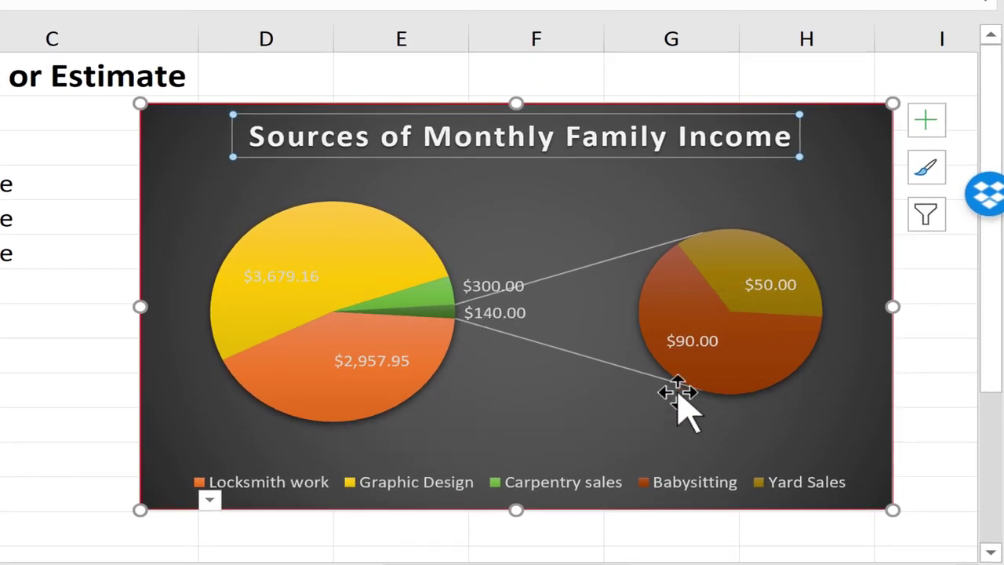
pyautogui.press('Escape')
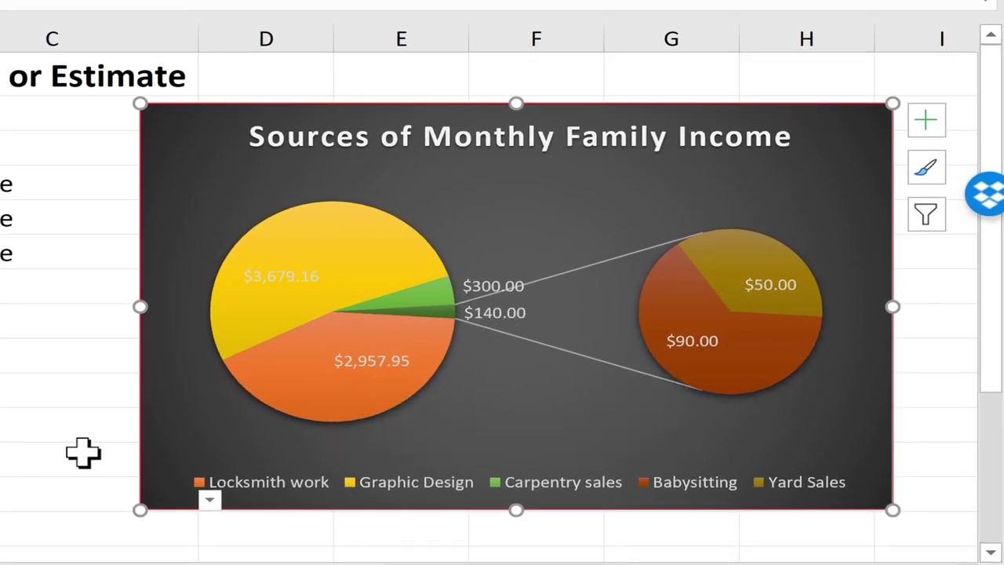
pyautogui.click(85, 454)
pyautogui.click(165, 347)
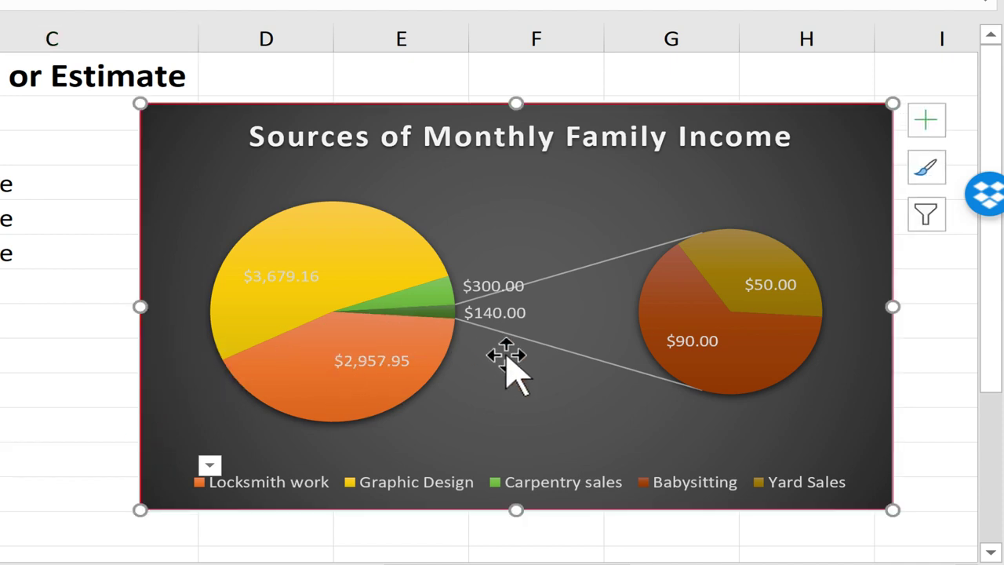
pyautogui.click(322, 389)
pyautogui.click(322, 386)
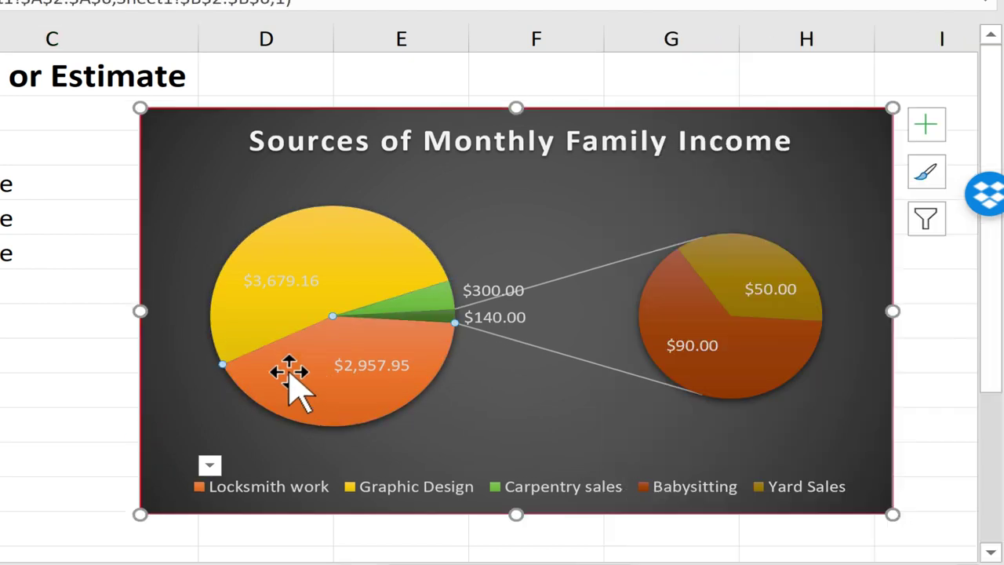
pyautogui.moveTo(288, 370); pyautogui.dragTo(293, 404)
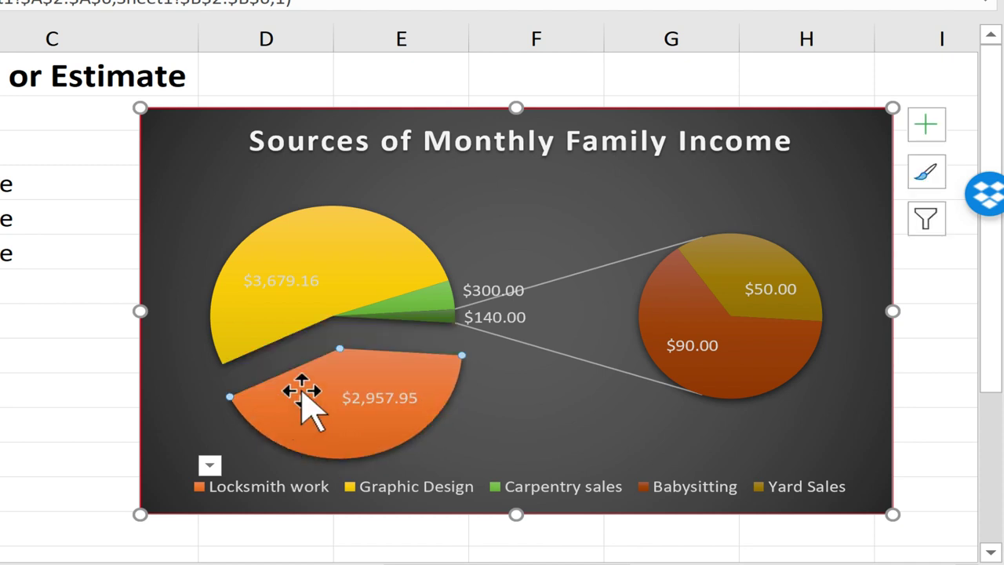
# Explode the Graphic Design and Carpentry sales slices, then close the data point pane.
pyautogui.moveTo(319, 394)
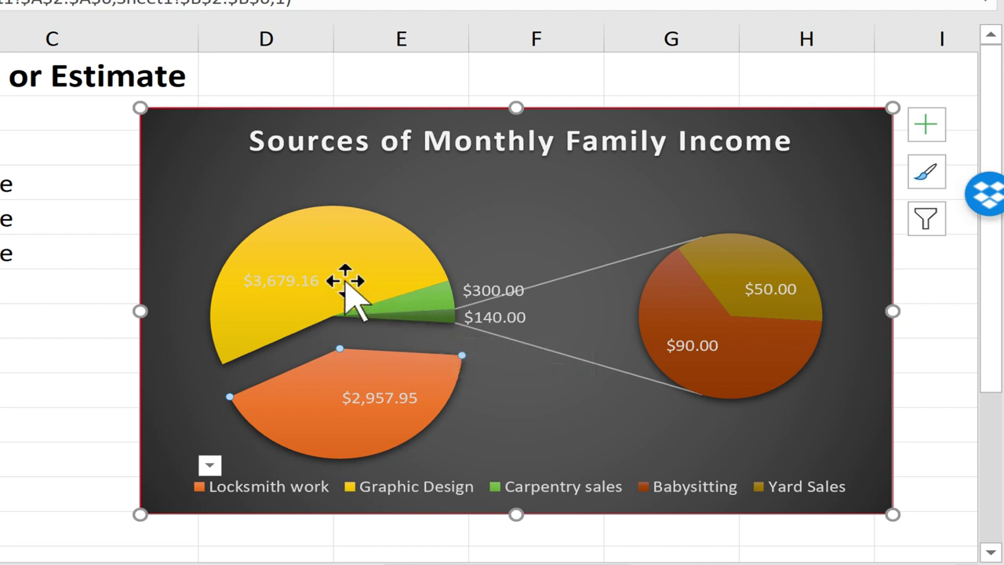
pyautogui.click(354, 264)
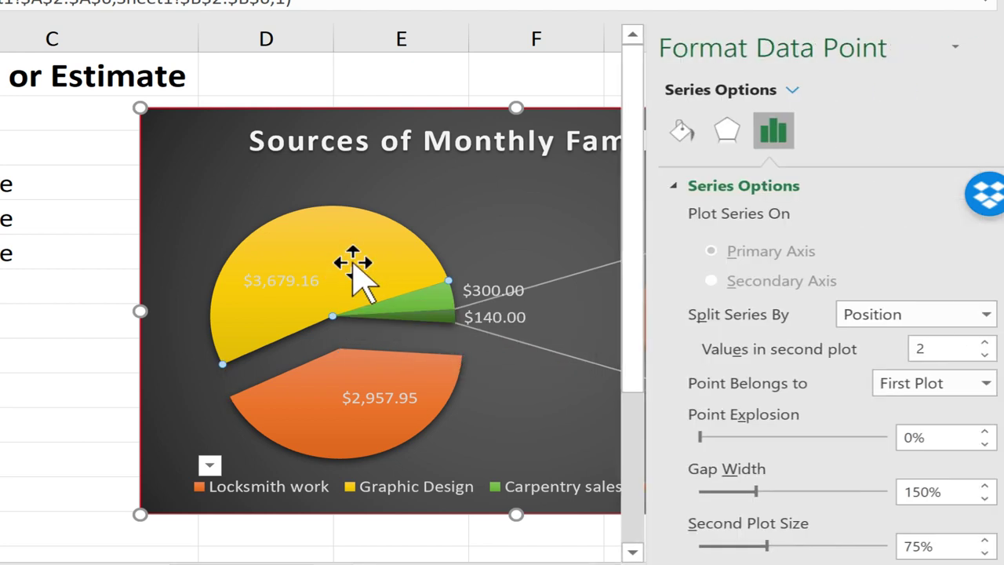
pyautogui.moveTo(351, 260); pyautogui.dragTo(332, 231)
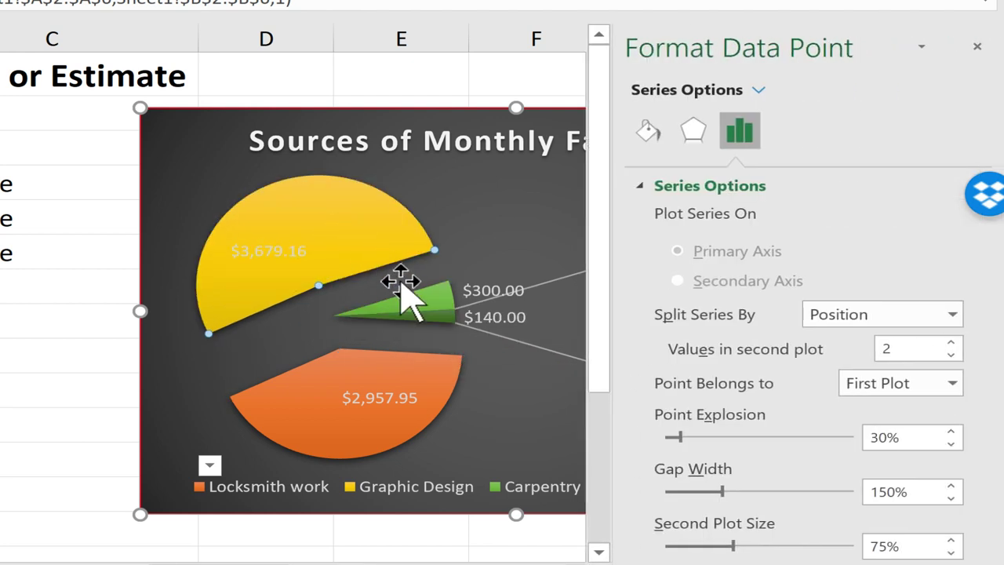
pyautogui.moveTo(429, 302)
pyautogui.moveTo(429, 302); pyautogui.dragTo(488, 317)
pyautogui.click(978, 47)
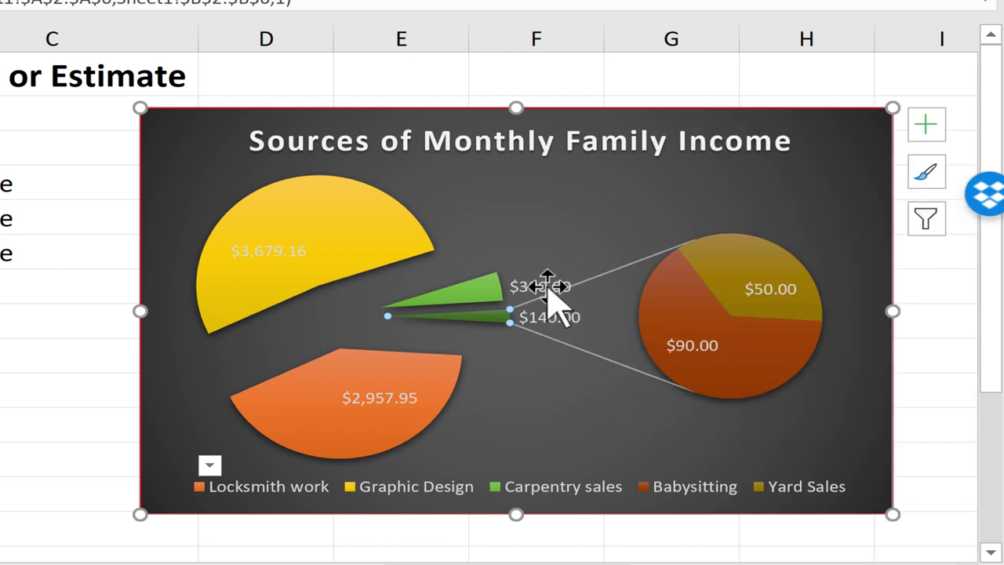
pyautogui.moveTo(503, 315)
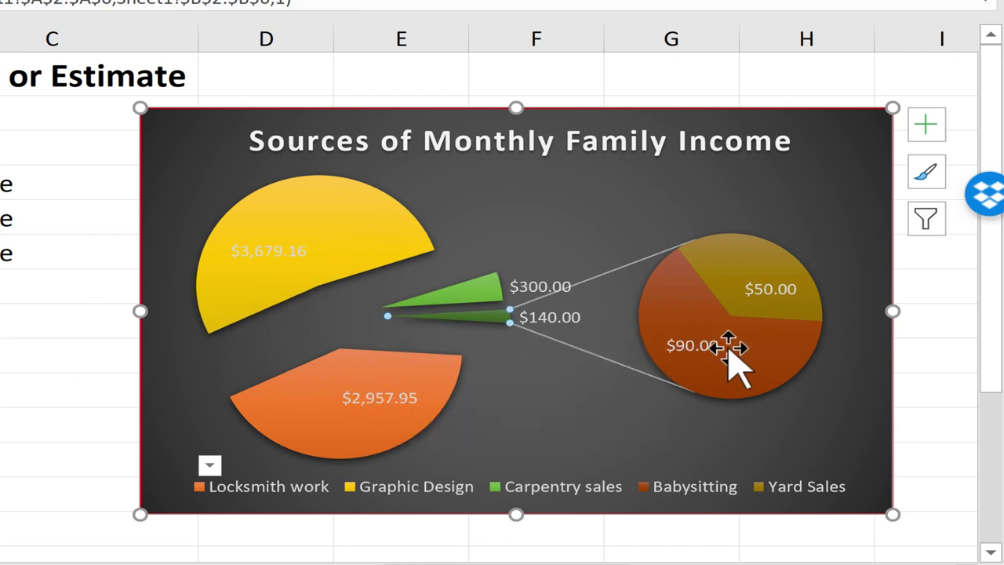
# Open the Graphic Design slice's data label formatting and expand its Fill options.
pyautogui.rightClick(379, 241)
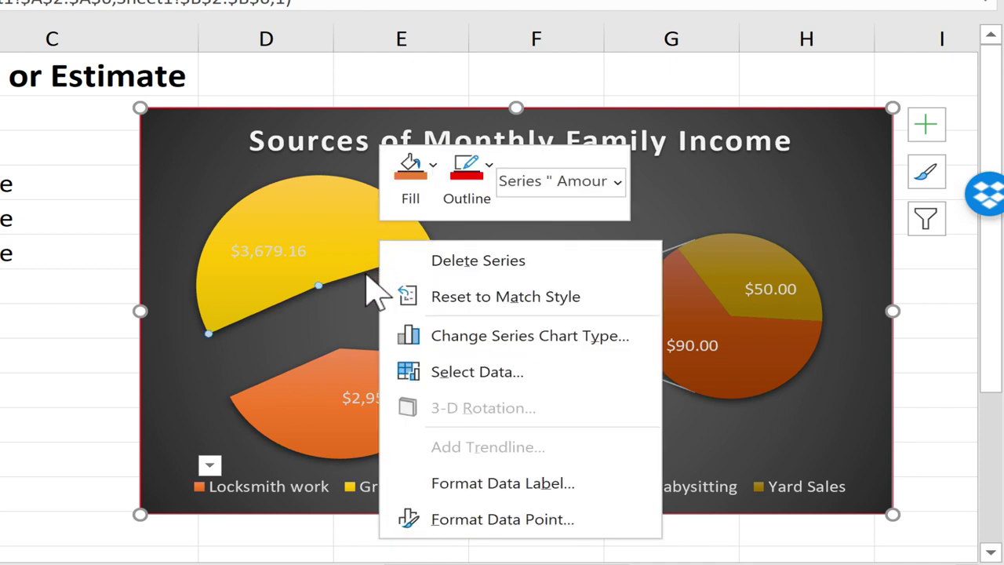
pyautogui.rightClick(347, 253)
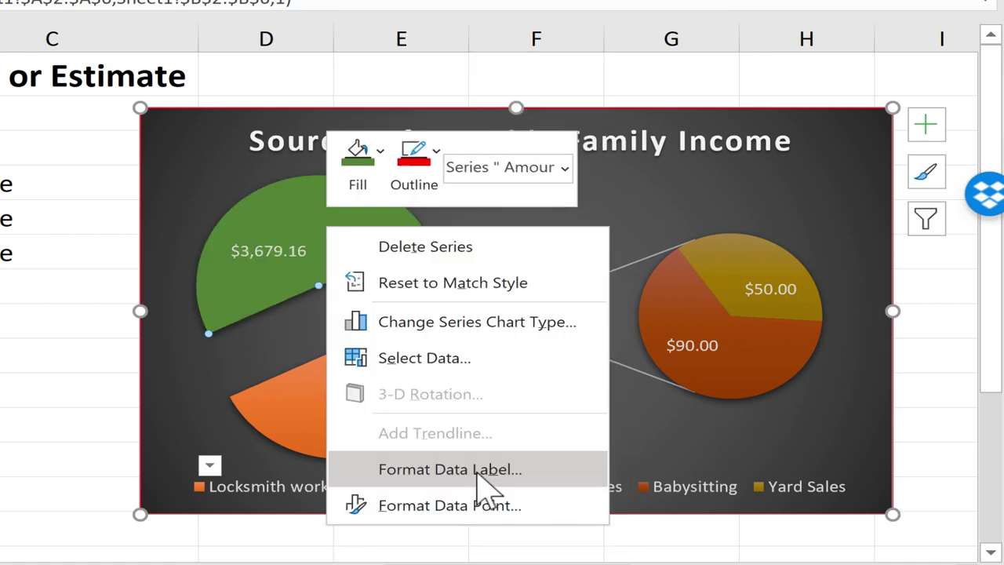
pyautogui.click(477, 470)
pyautogui.click(652, 189)
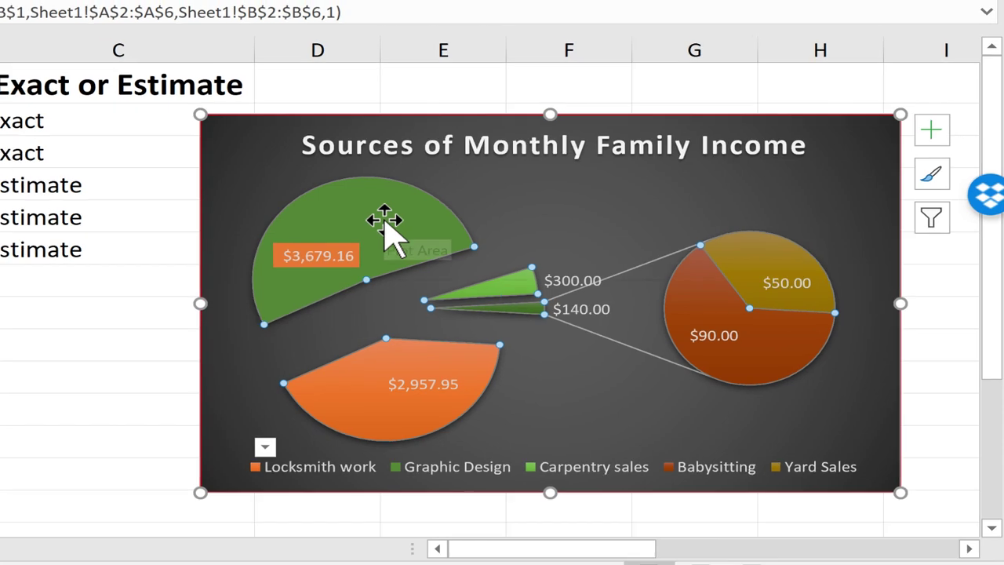
# Reset the data label to match style and drag the exploded slices back together.
pyautogui.rightClick(424, 225)
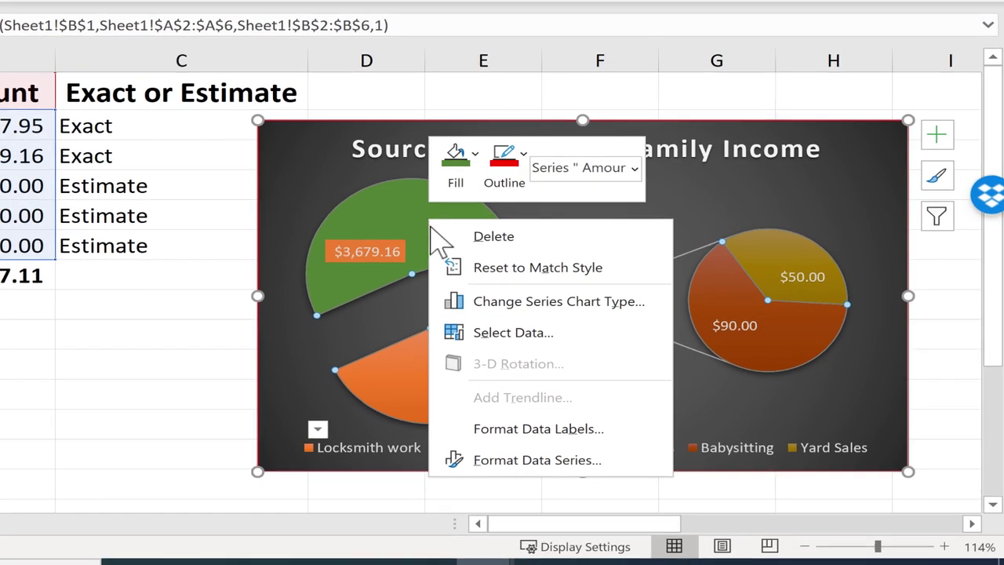
pyautogui.click(545, 275)
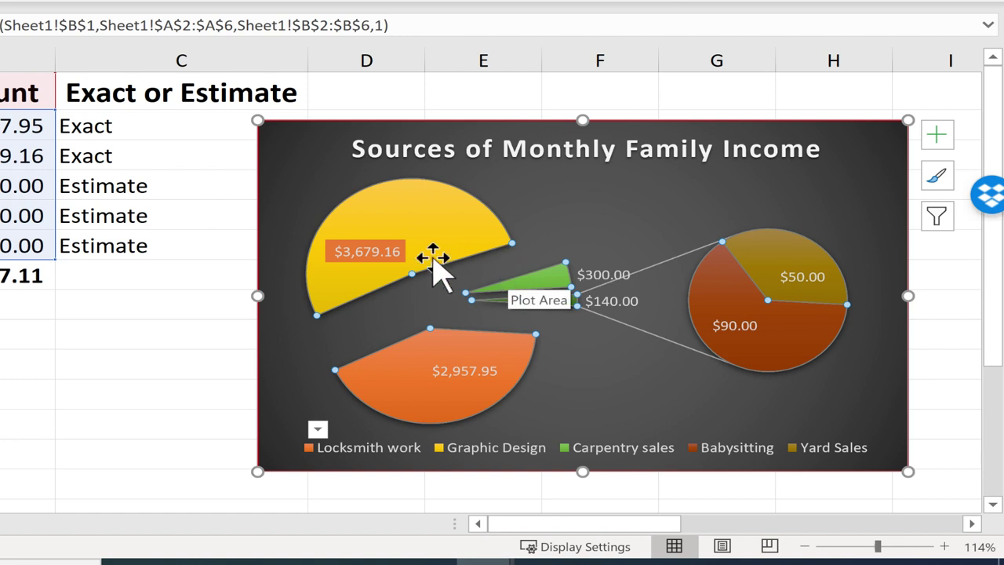
pyautogui.rightClick(364, 251)
pyautogui.click(452, 291)
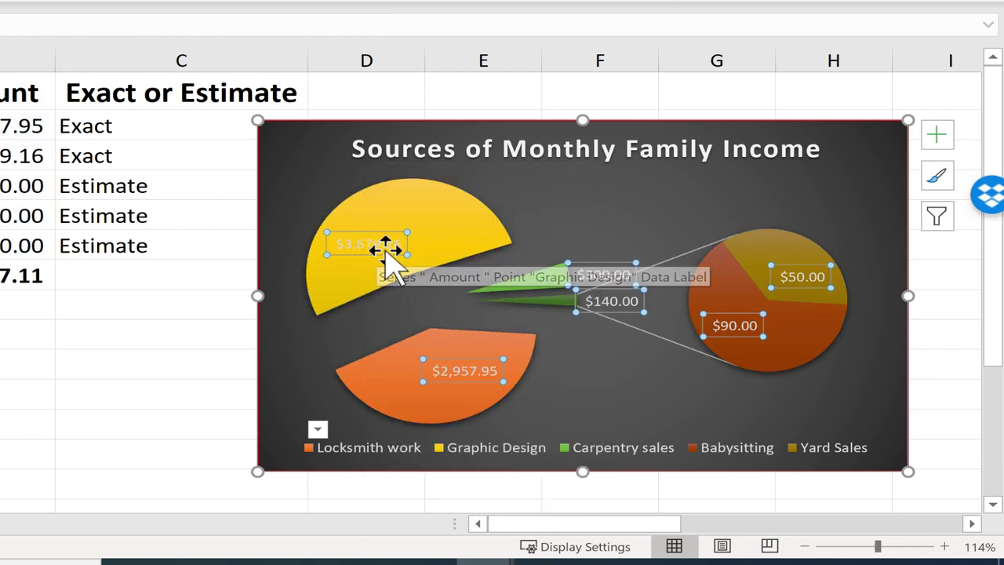
pyautogui.moveTo(392, 258); pyautogui.dragTo(448, 325)
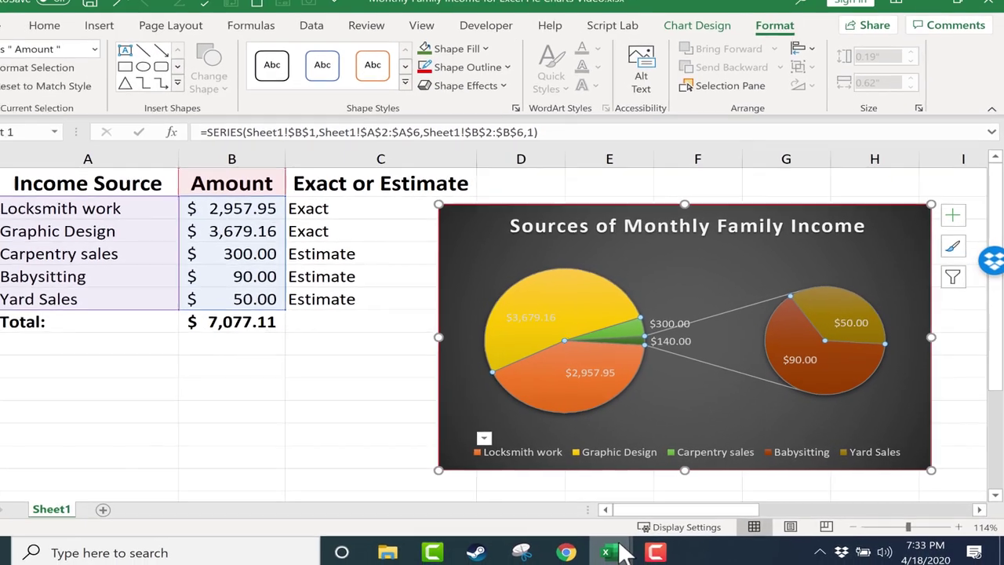
# In the financial data workbook, select the data and insert a basic 2-D pie chart.
pyautogui.moveTo(624, 552)
pyautogui.click(690, 501)
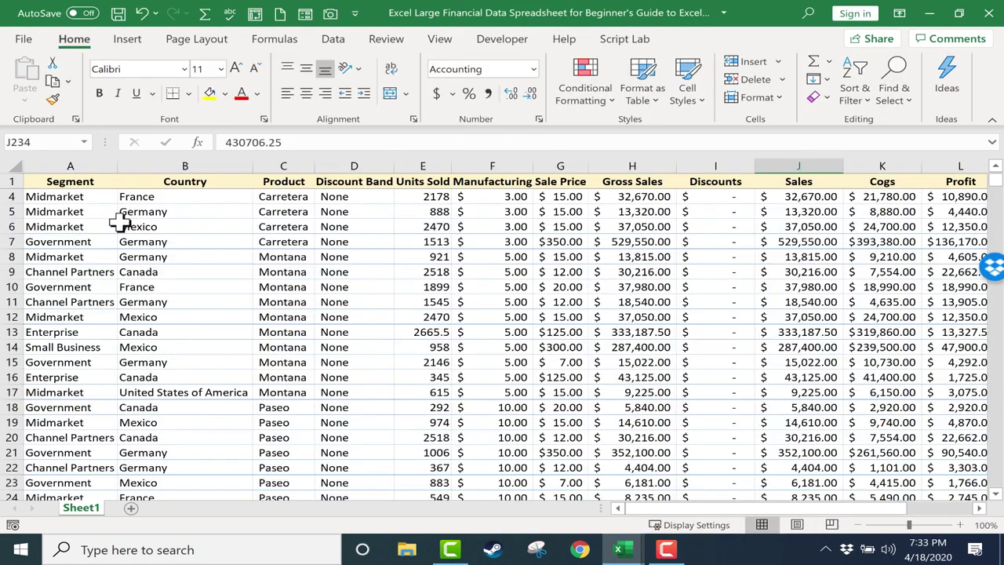
pyautogui.scroll(1, 76, 197)
pyautogui.moveTo(74, 184); pyautogui.dragTo(449, 495)
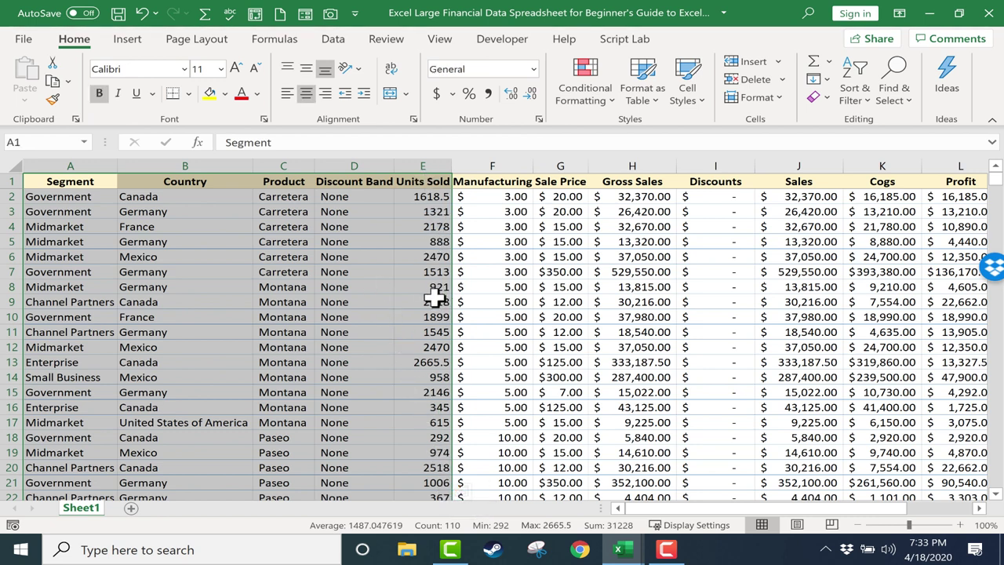
pyautogui.click(128, 39)
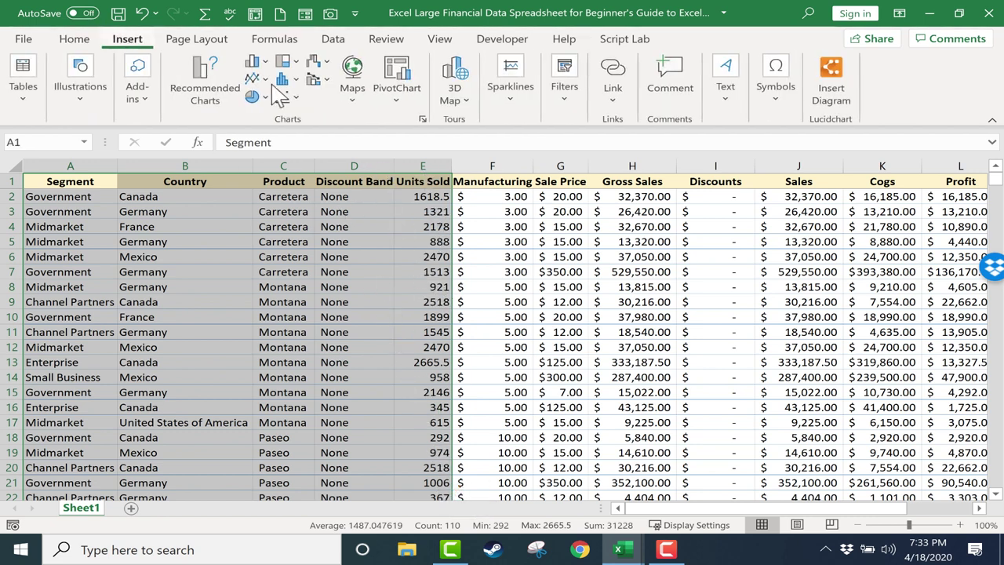
pyautogui.click(254, 97)
pyautogui.click(269, 152)
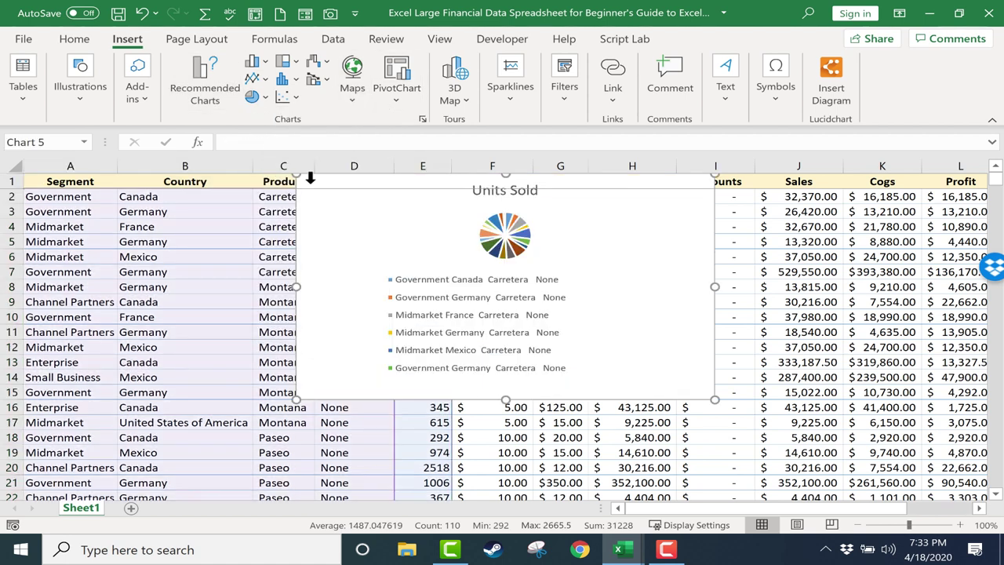
# Move the Units Sold chart lower, then return to the Monthly Family Income workbook.
pyautogui.moveTo(599, 260); pyautogui.dragTo(601, 315)
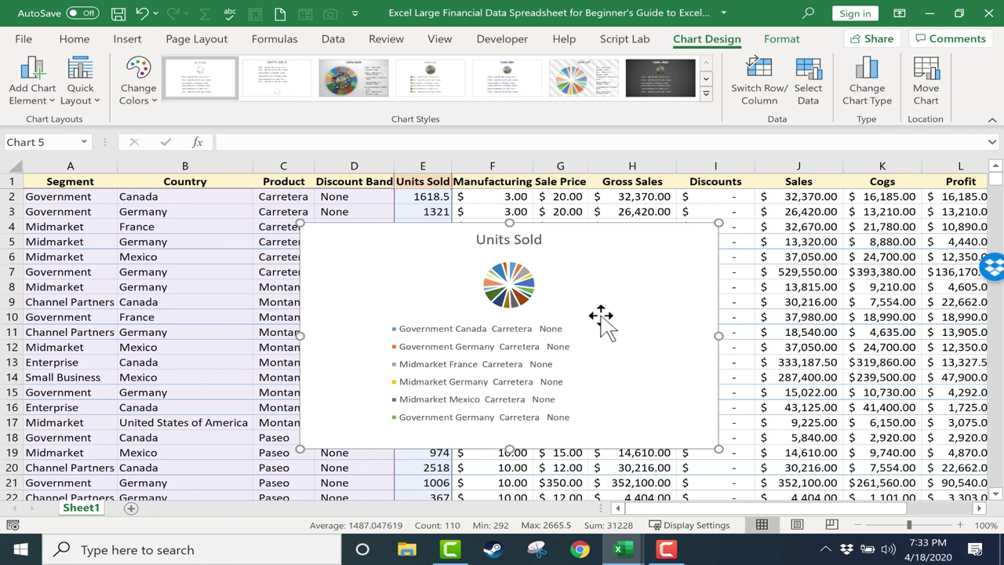
pyautogui.moveTo(608, 548)
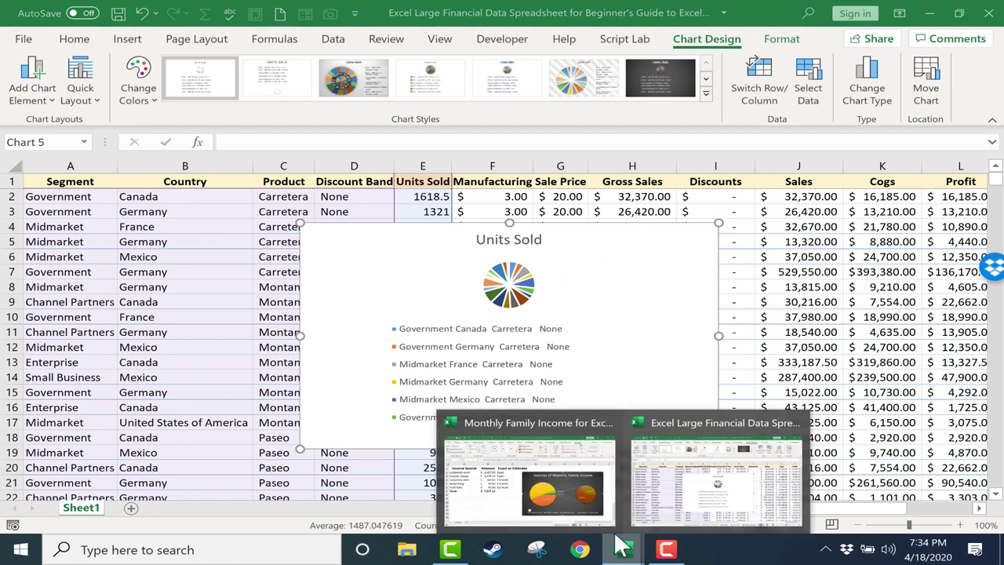
pyautogui.click(585, 490)
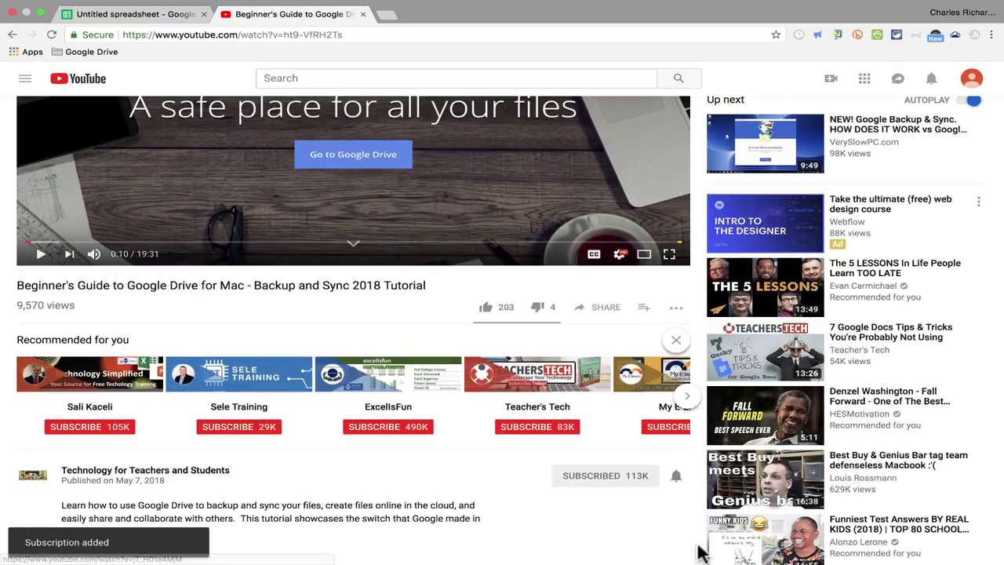
# Scroll down the Technology for Teachers and Students YouTube page.
pyautogui.scroll(-2, 674, 510)
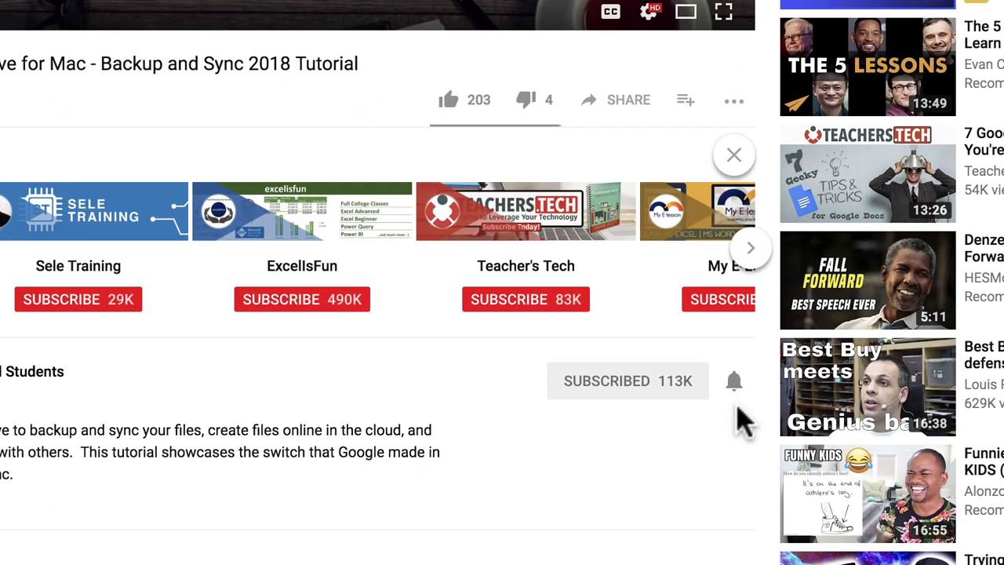